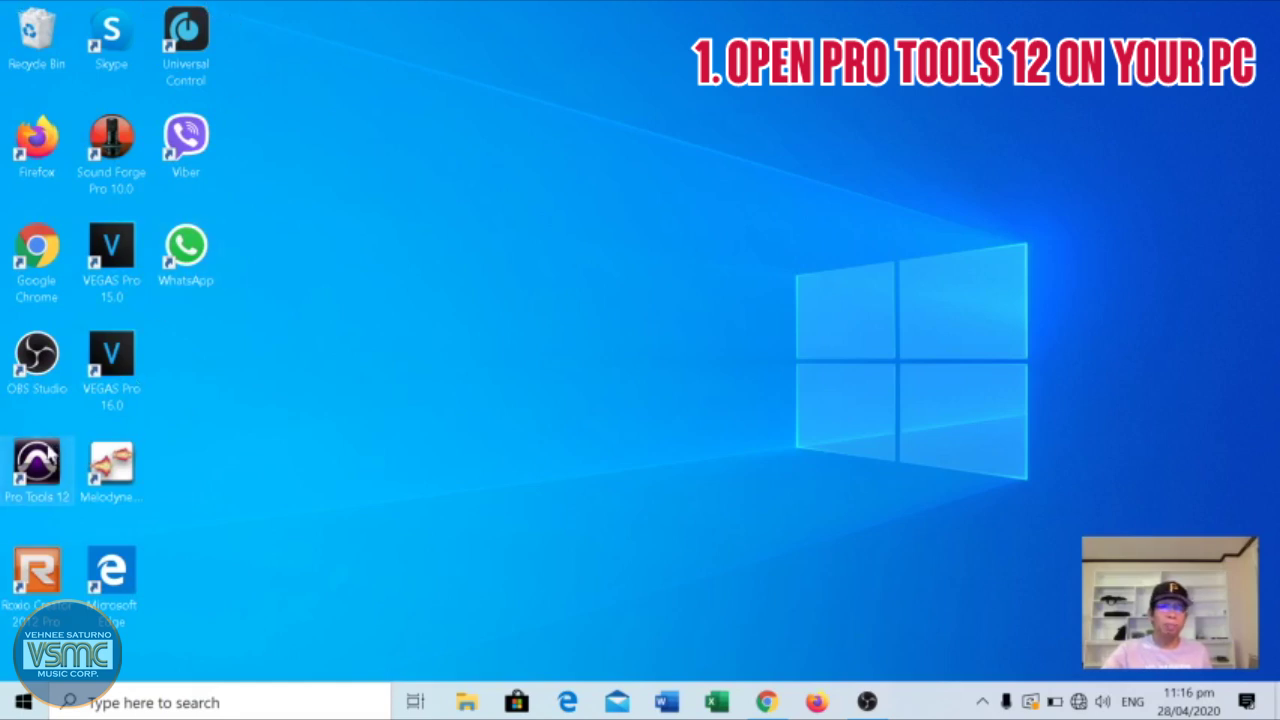
- Open Pro Tools 12 and name the new session Yun Ka
right_click(47, 445)
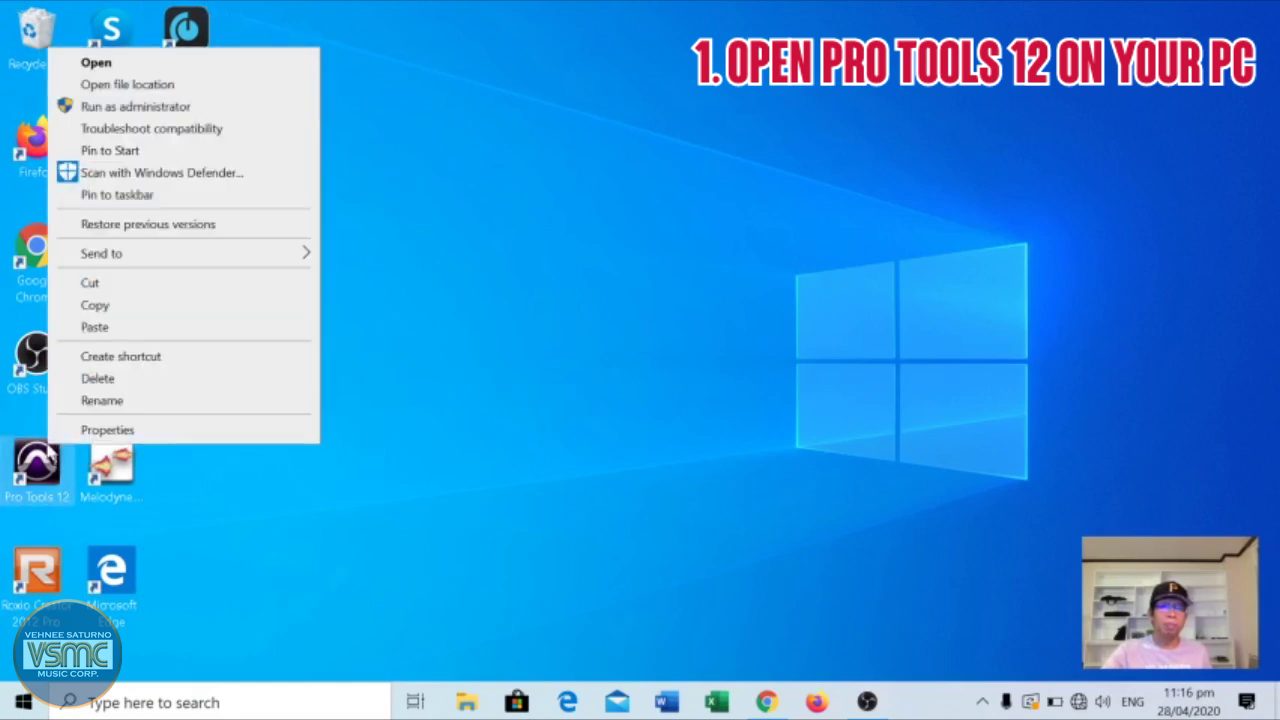
left_click(225, 65)
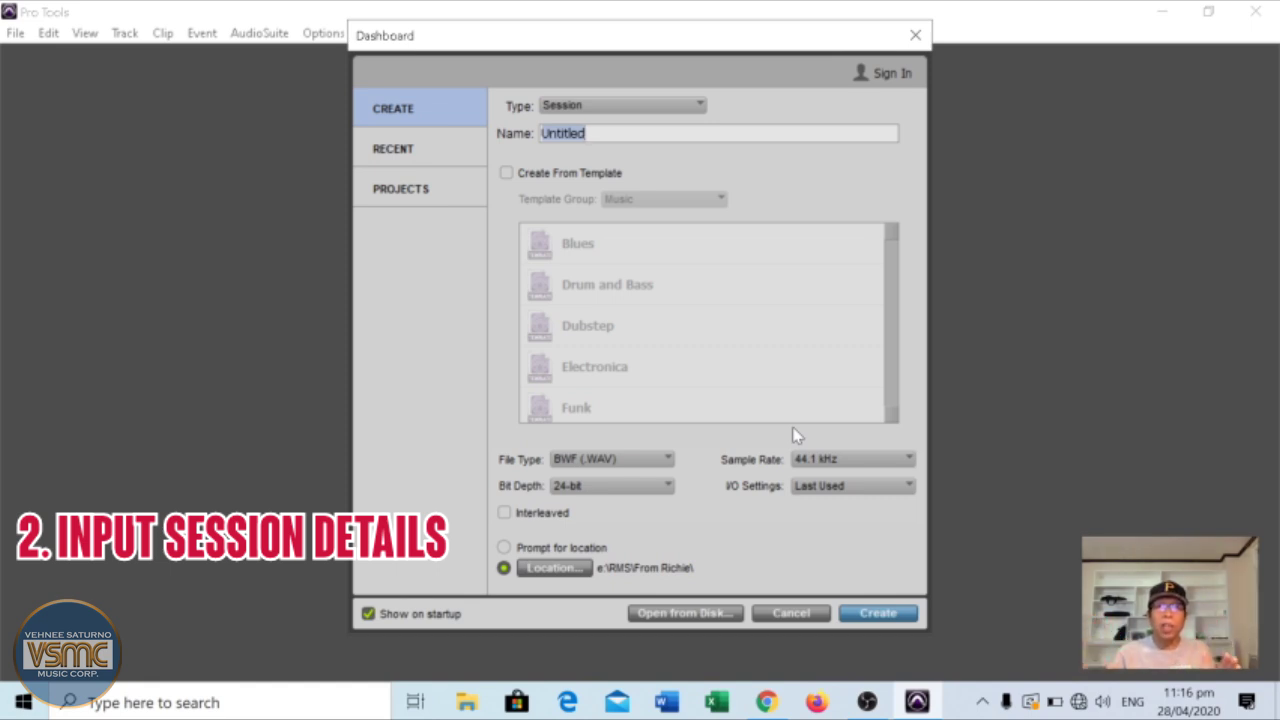
key("BackSpace")
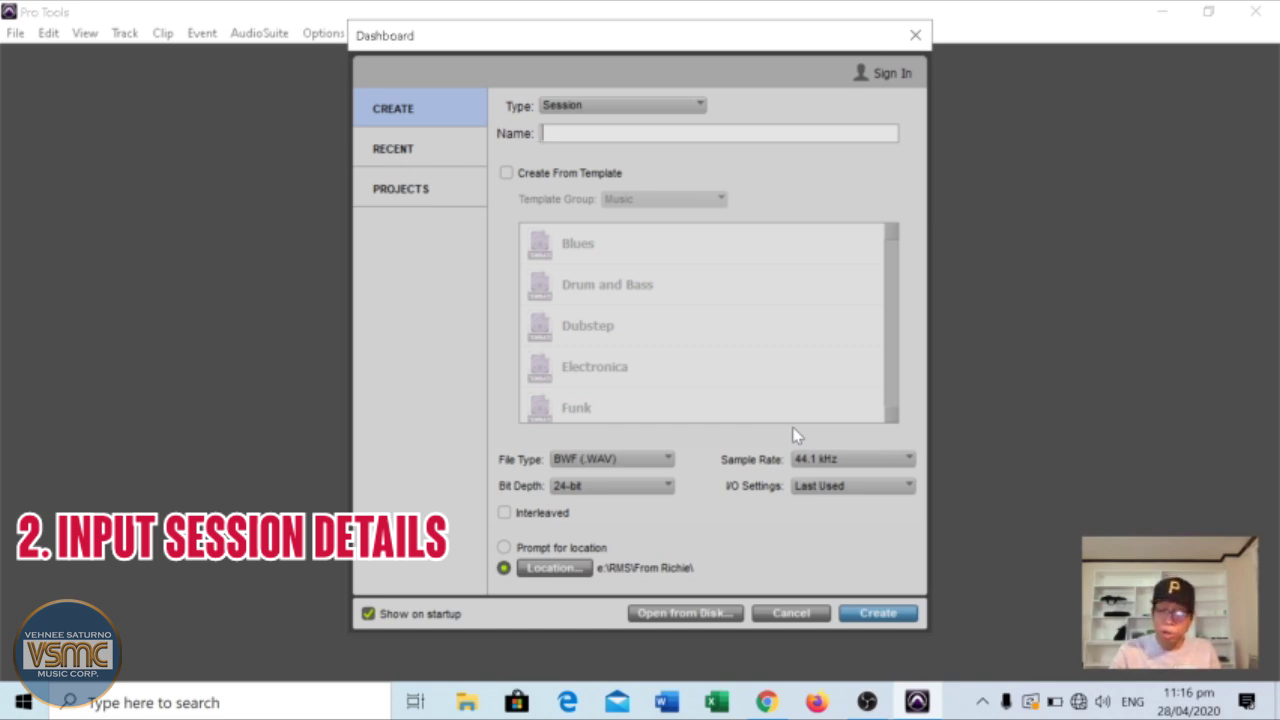
type("Yu")
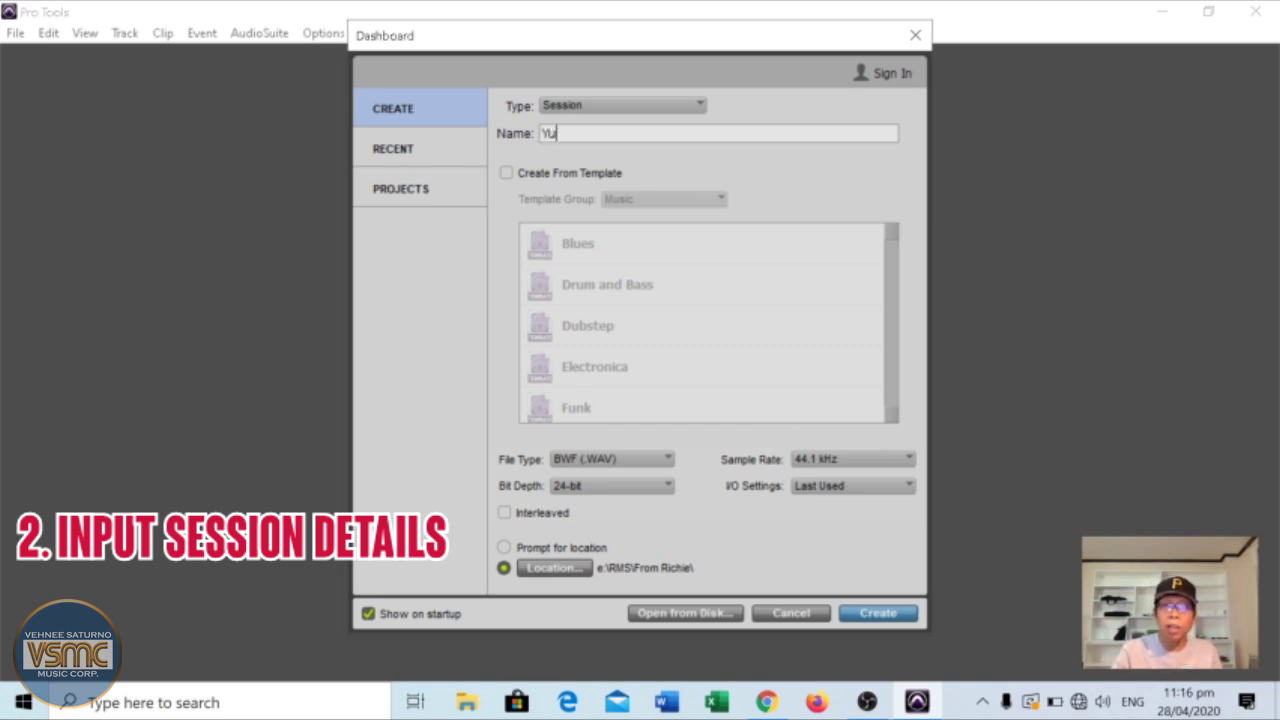
type("n Ka")
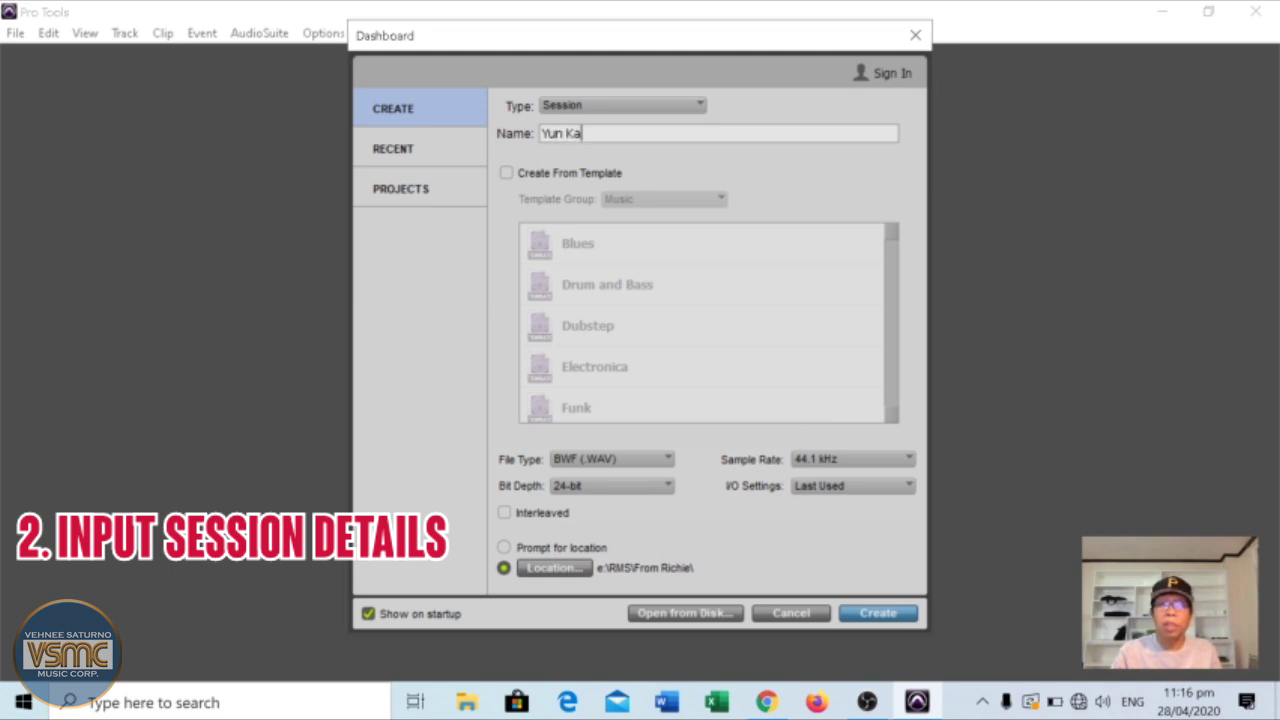
- Set the session's save location to the VAS Album Master 2012 folder on drive E:
left_click(581, 569)
left_click(728, 211)
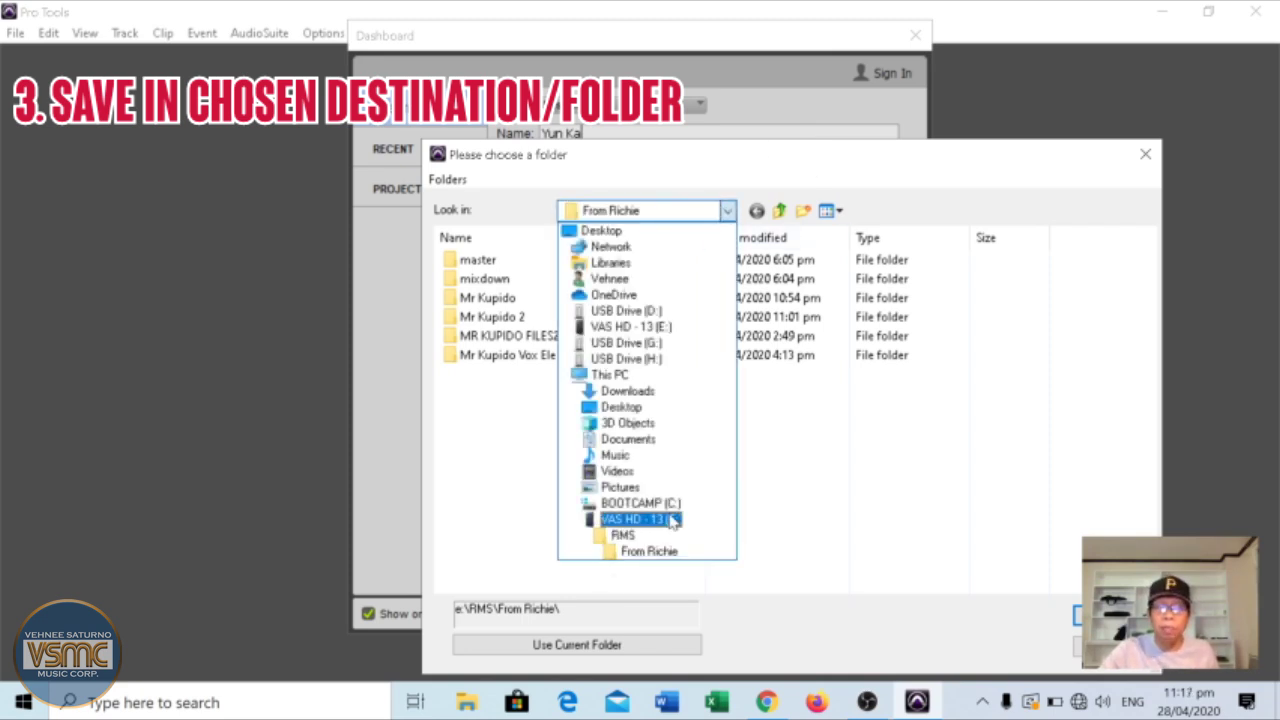
left_click(672, 521)
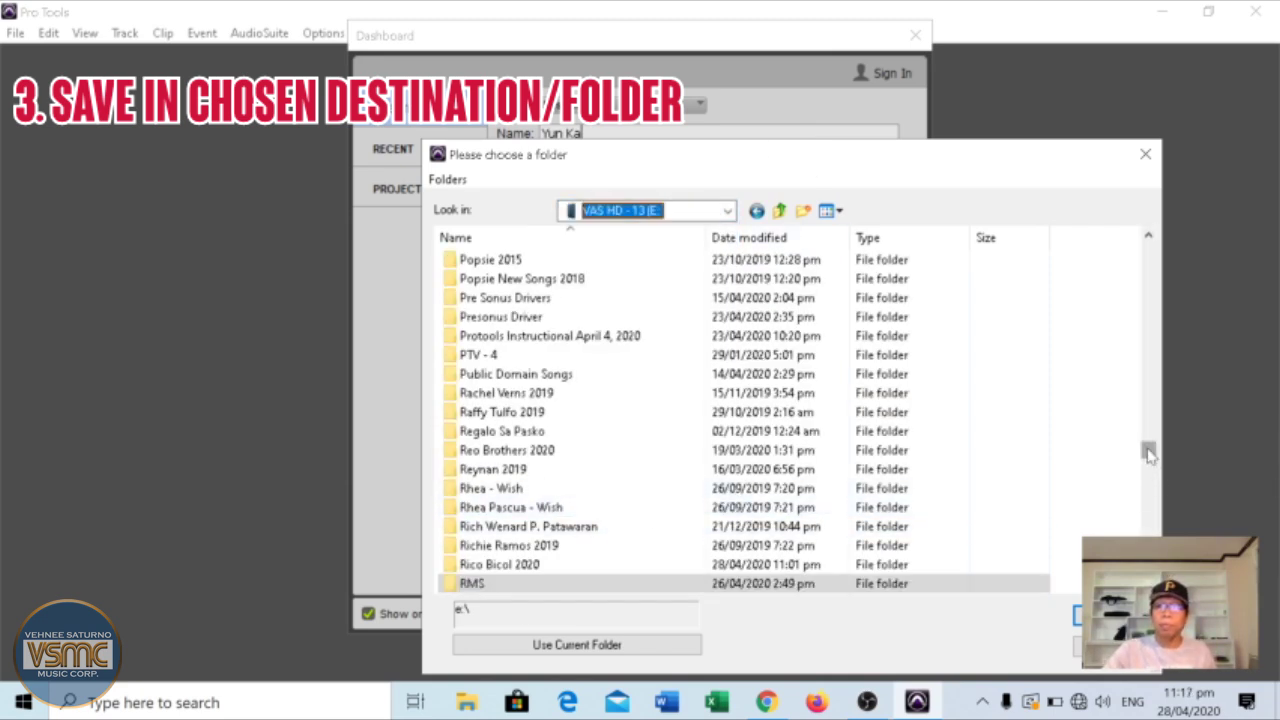
scroll(1149, 454, "up", 1)
left_click_drag(1149, 454, 1146, 491)
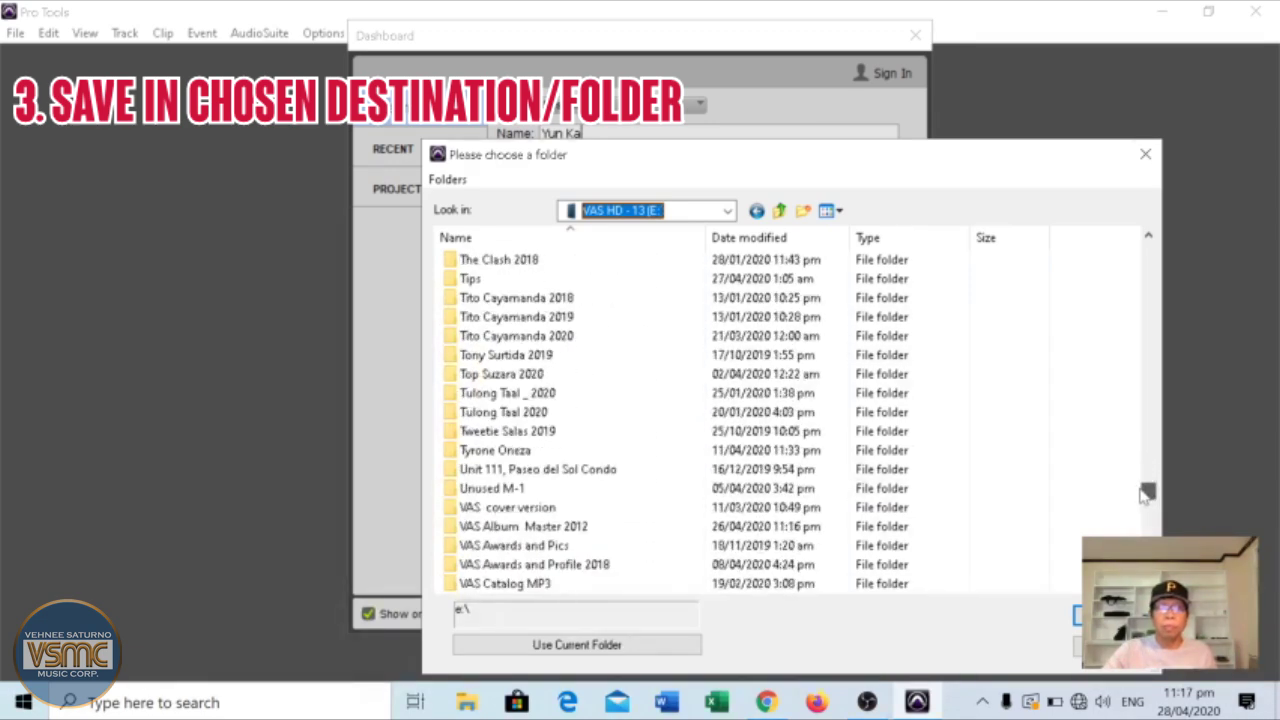
double_click(593, 527)
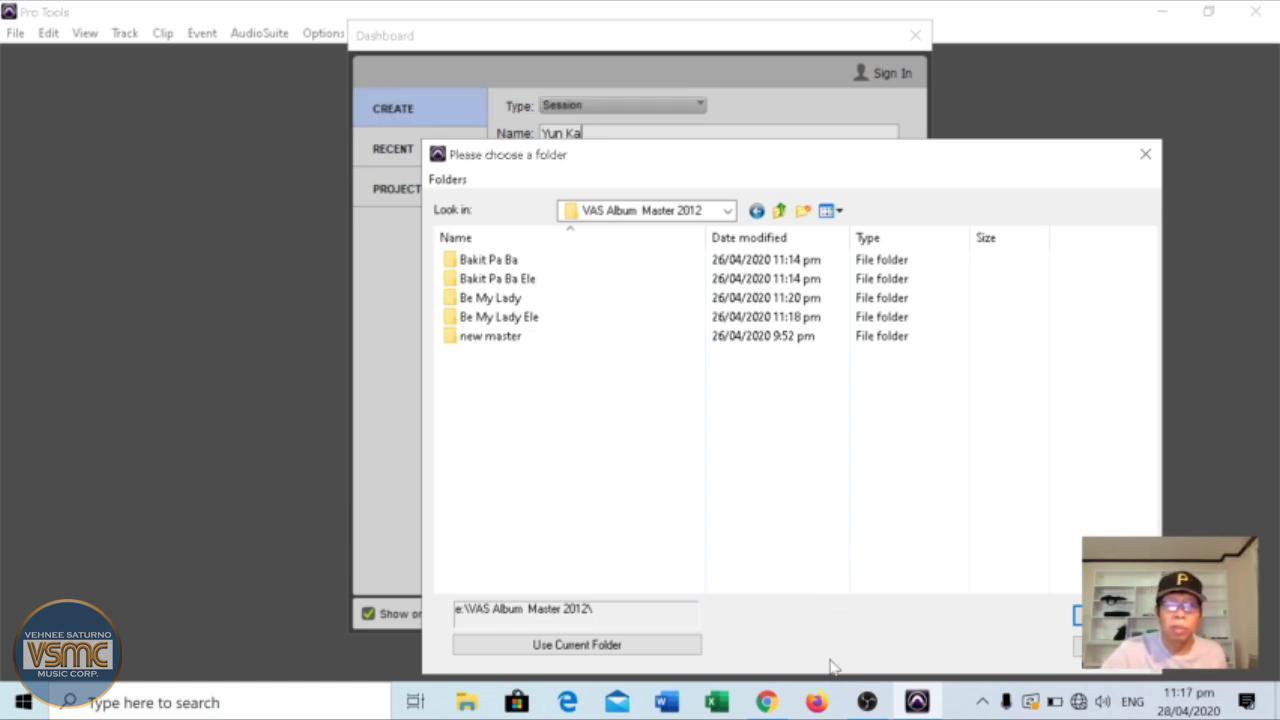
left_click(628, 646)
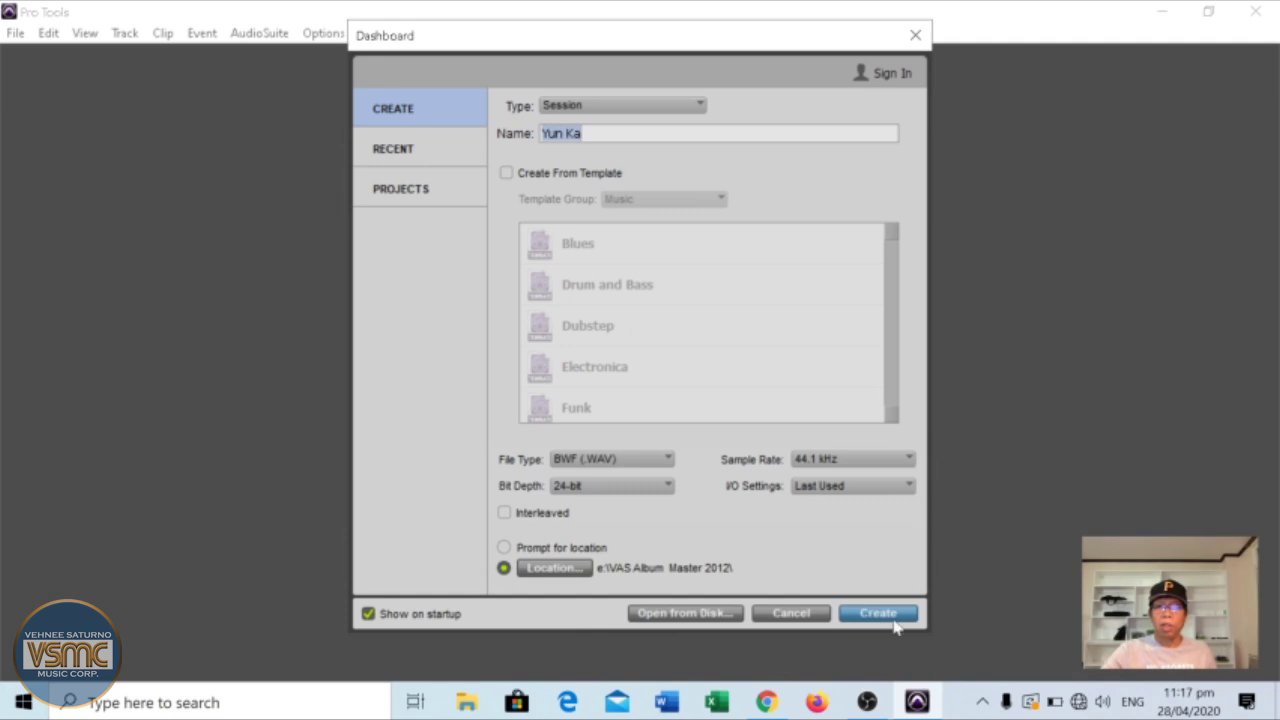
- Set the sample rate to 48 kHz, create the session and maximize its Edit window
left_click(911, 460)
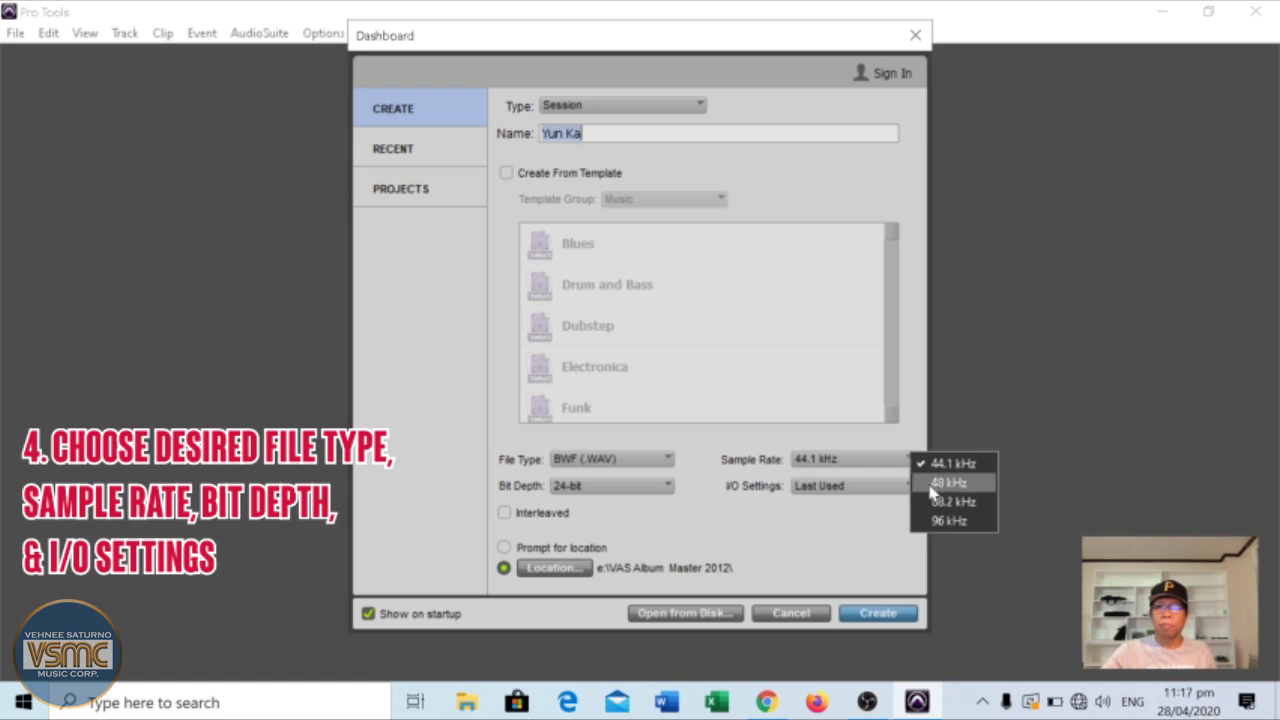
left_click(932, 484)
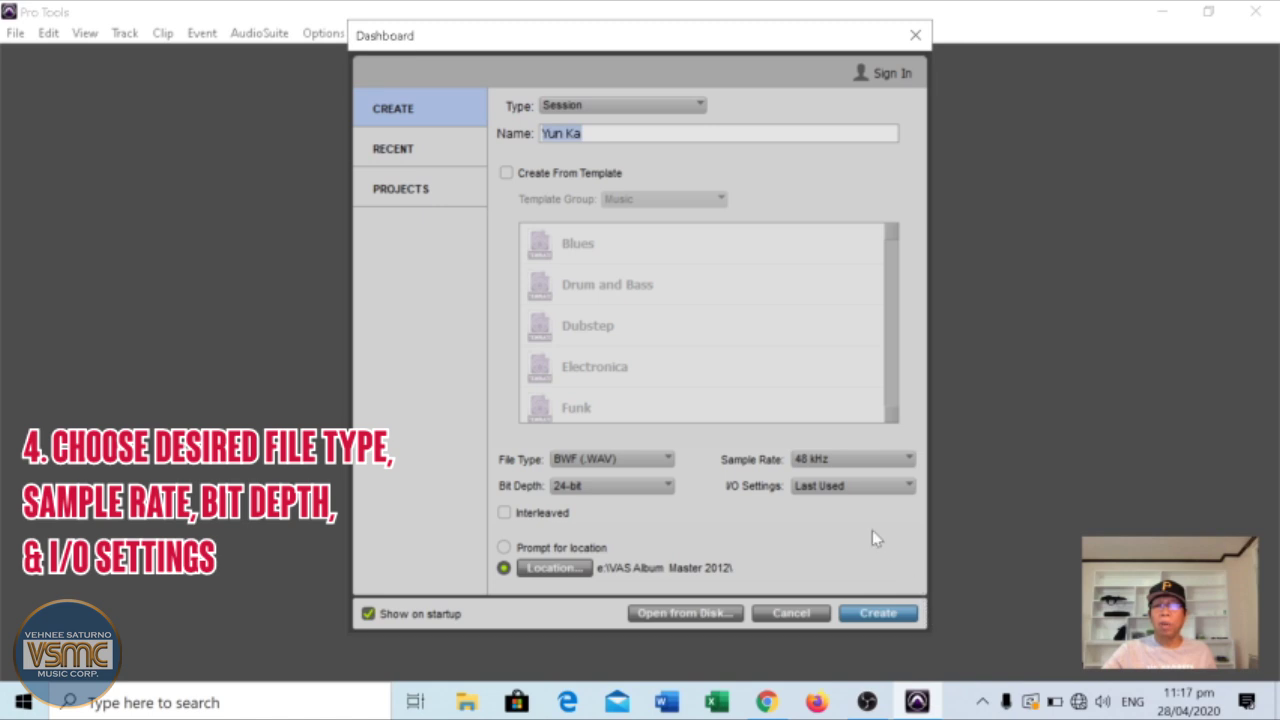
left_click(888, 612)
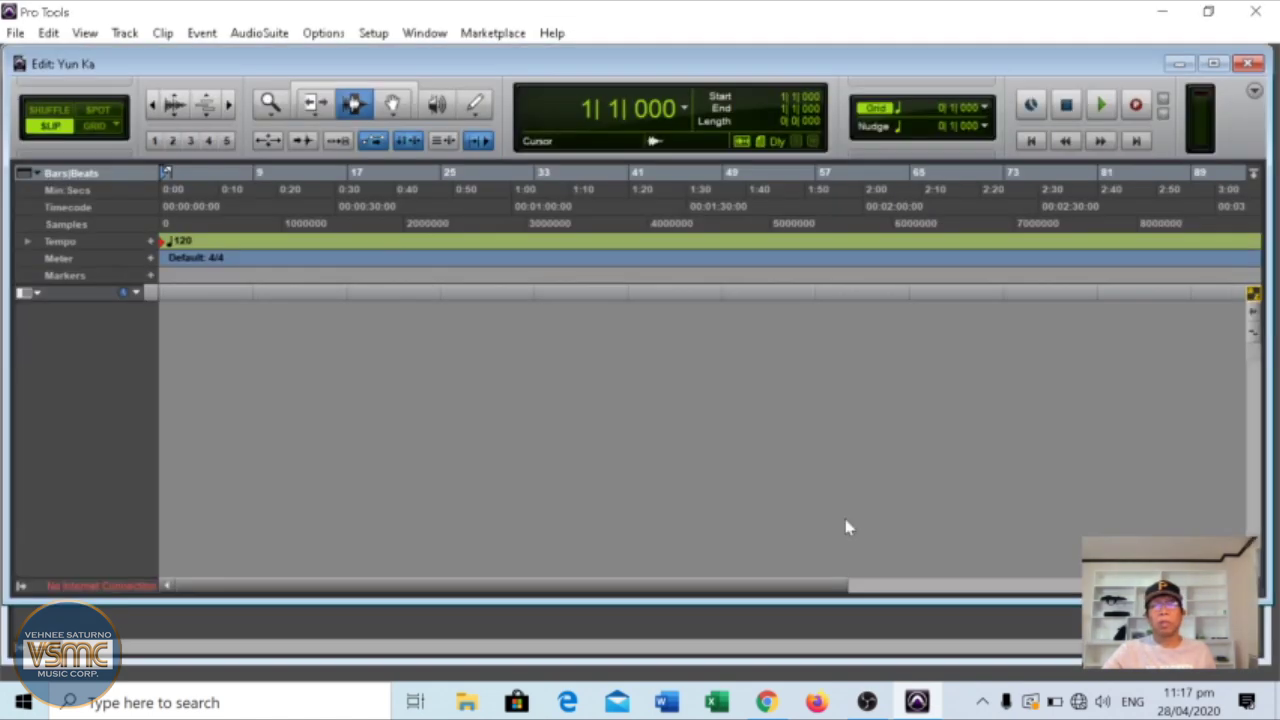
left_click(1213, 63)
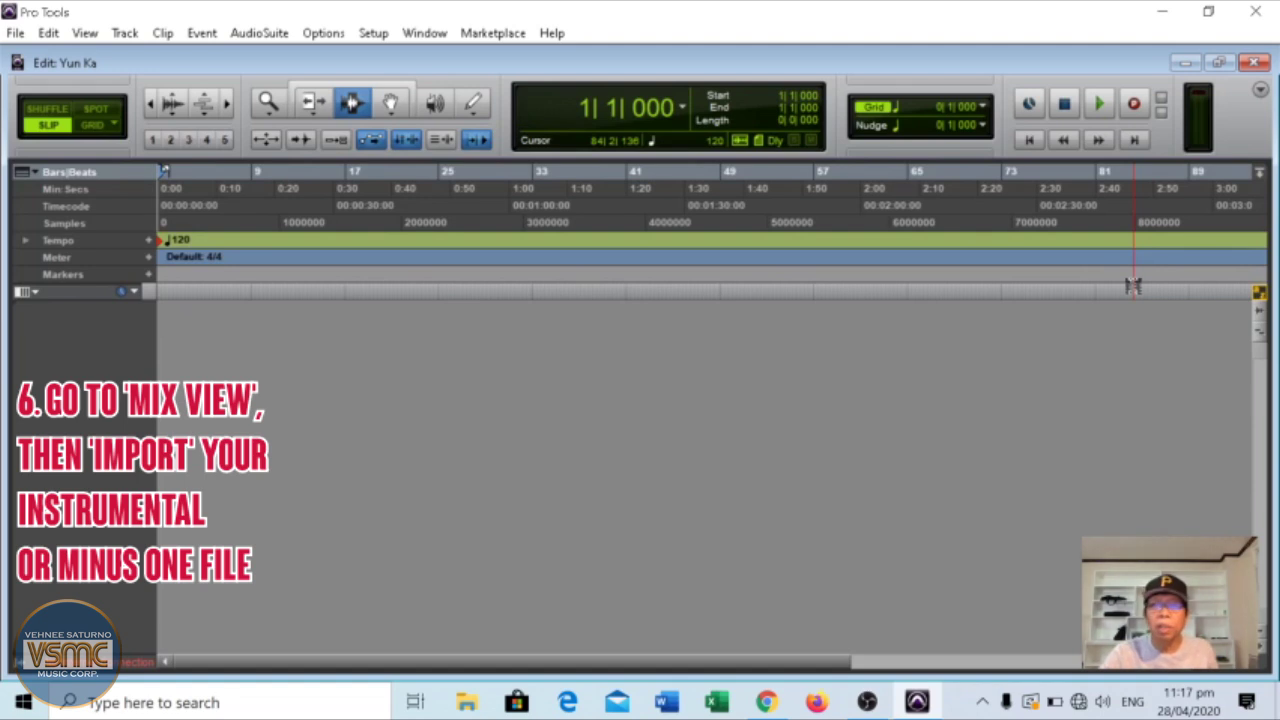
- Switch to the Mix window and start an audio import
key("ctrl+equal")
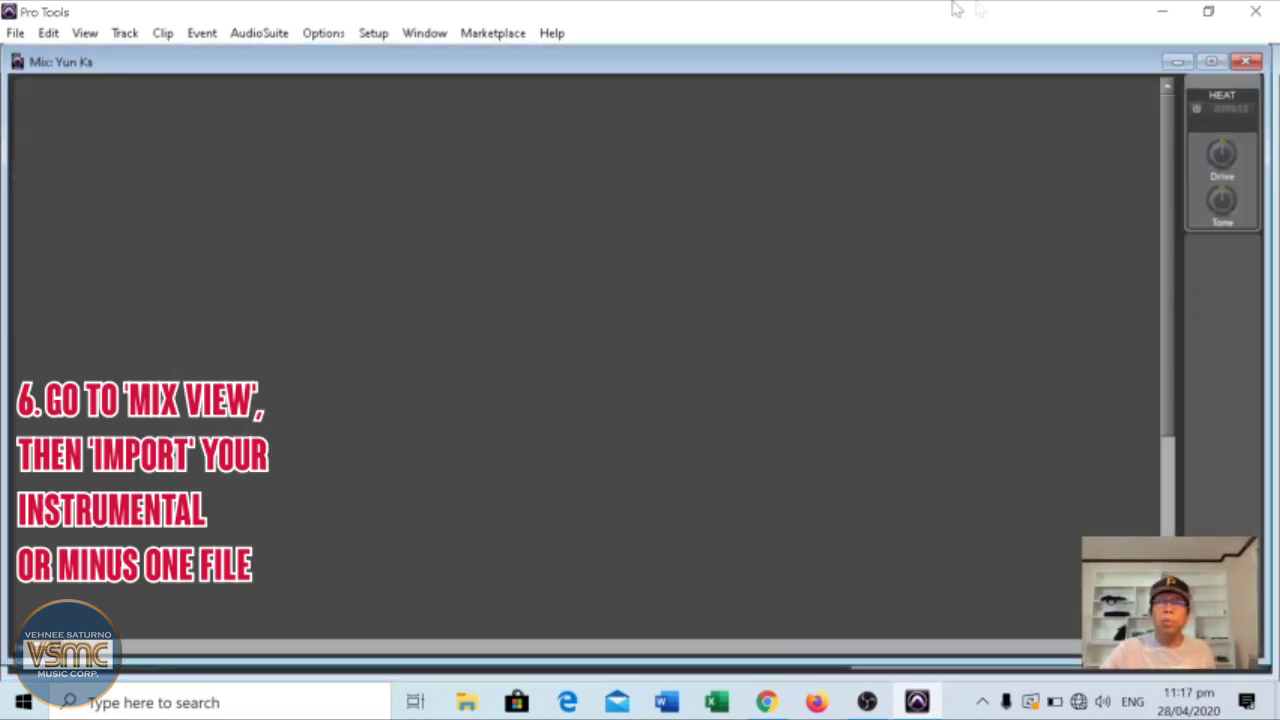
left_click(16, 34)
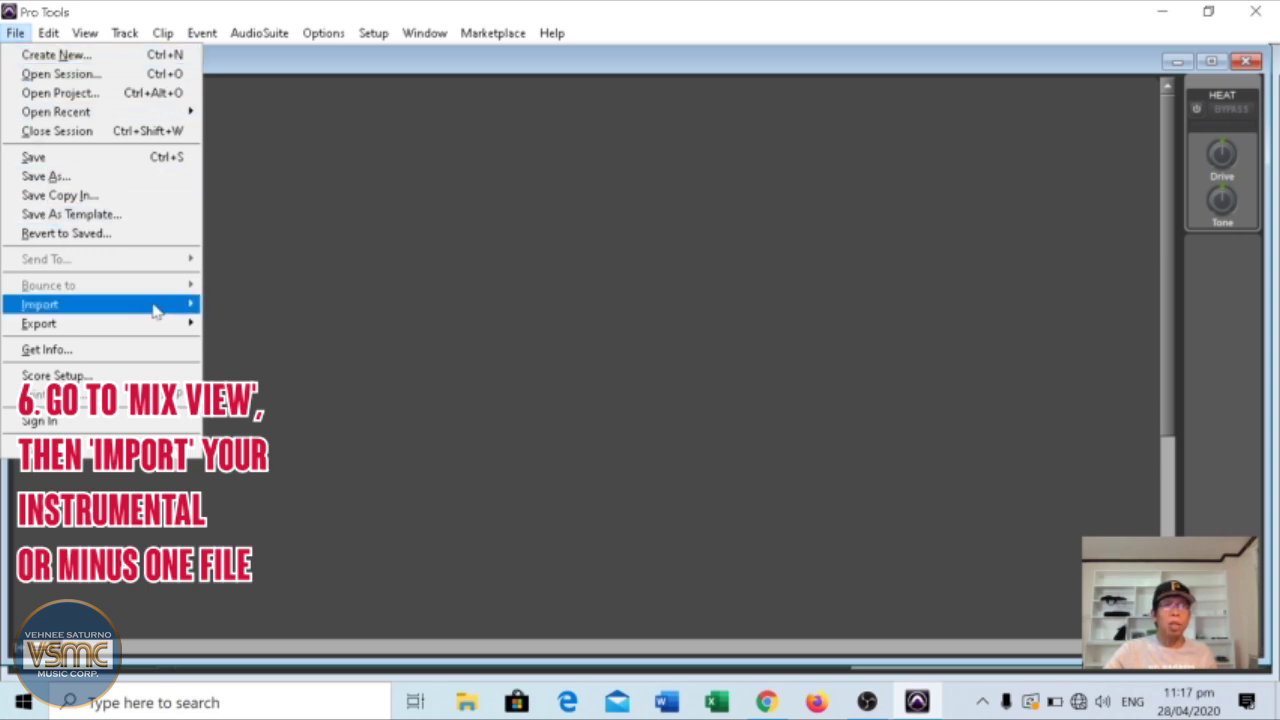
mouse_move(155, 312)
left_click(279, 330)
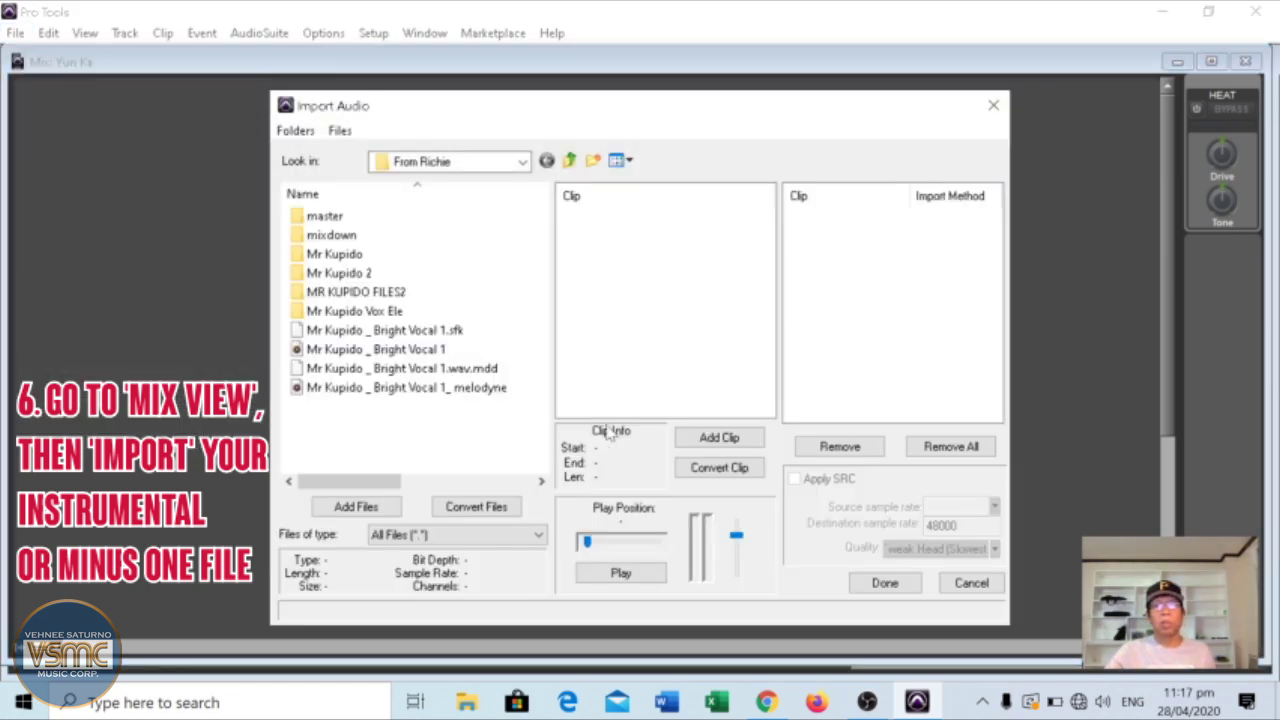
- Browse drive E: to the Bounced Files folder of the Yun Ka project inside Willie Revillame 2020
left_click(521, 163)
left_click(476, 466)
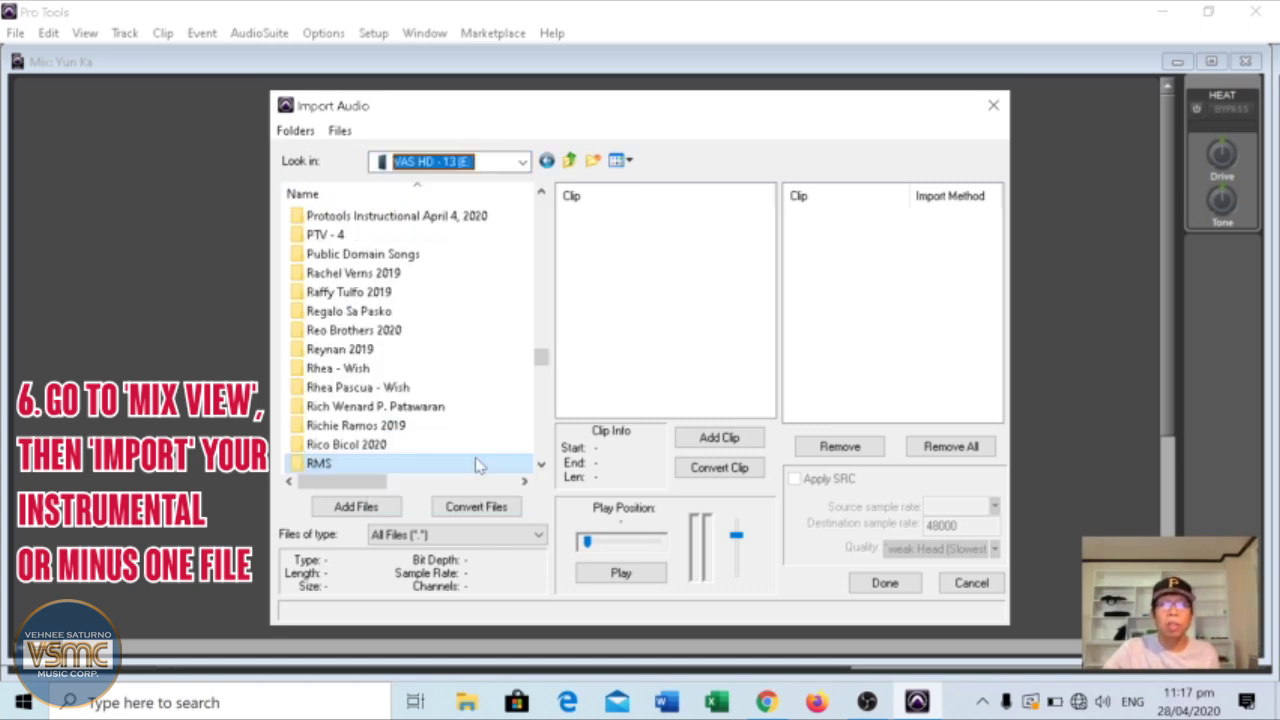
left_click_drag(541, 357, 543, 440)
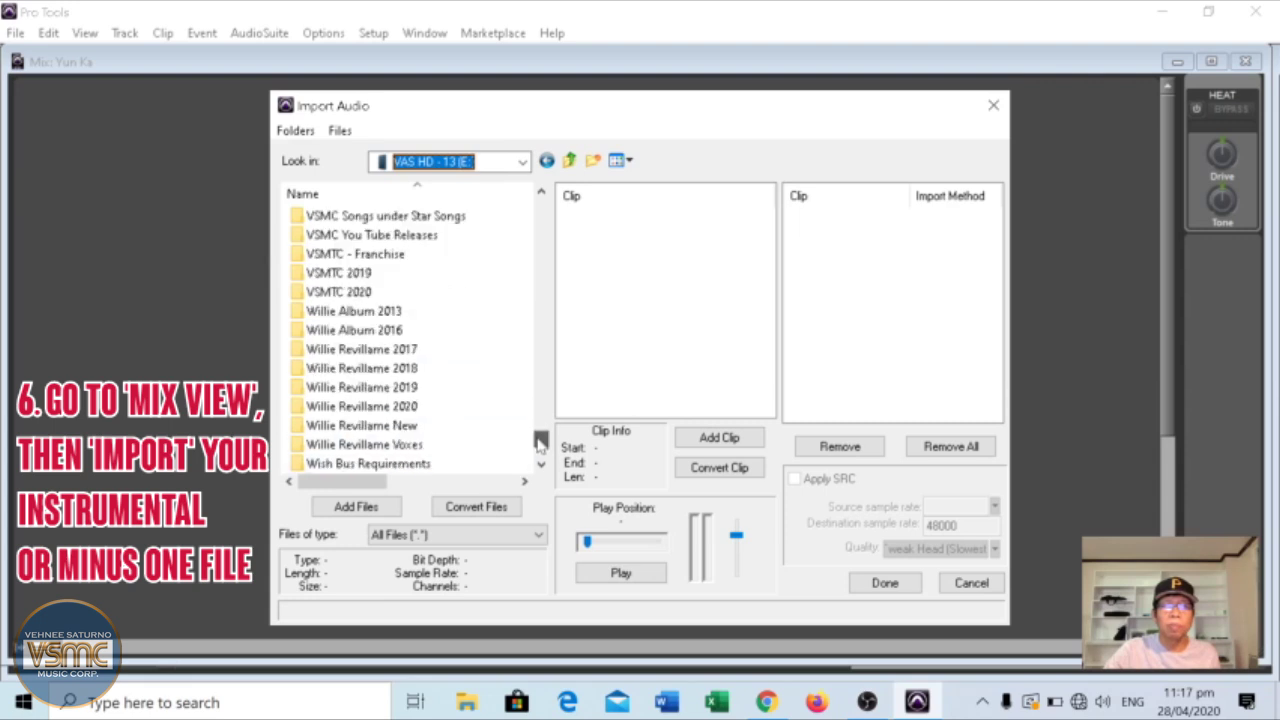
double_click(424, 407)
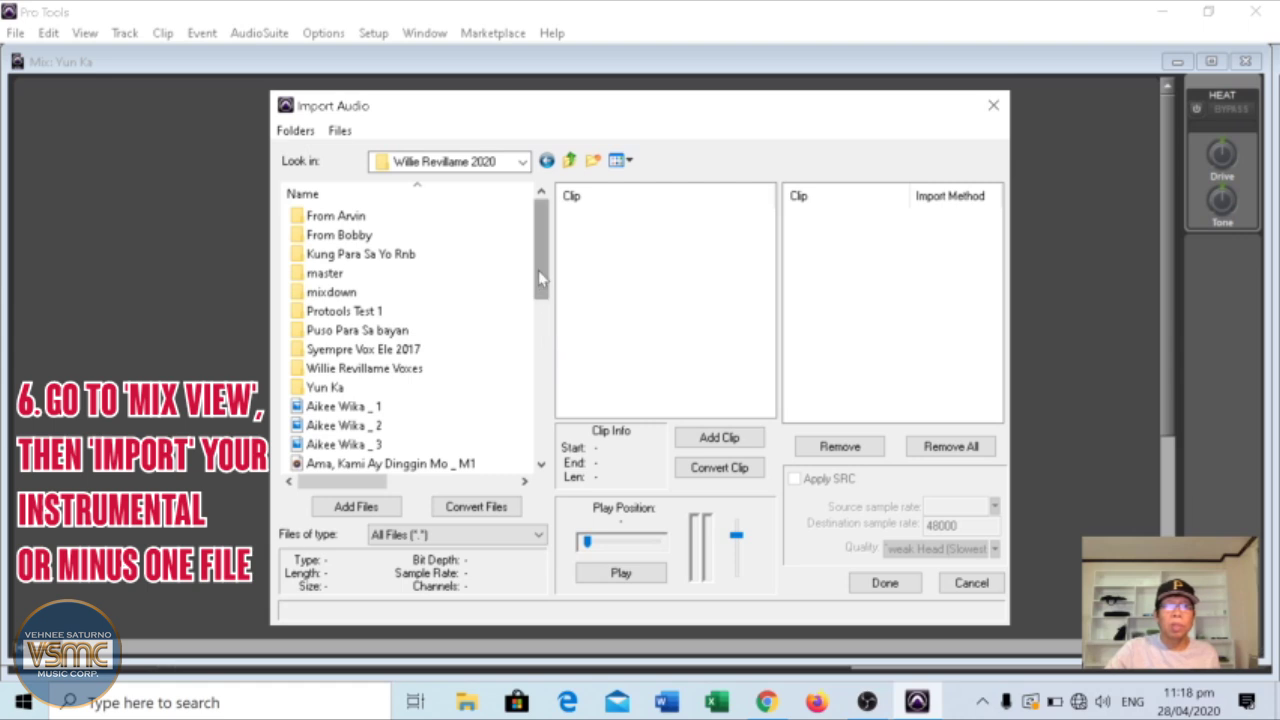
double_click(375, 240)
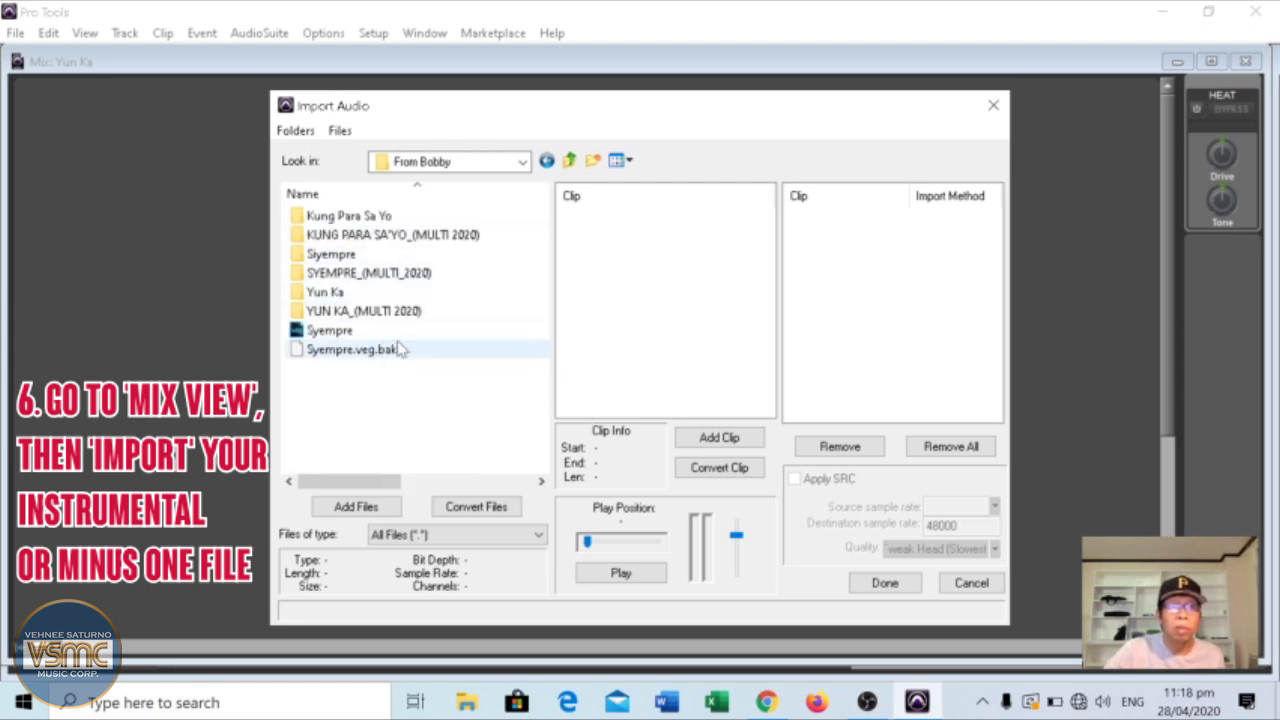
double_click(353, 293)
left_click(336, 218)
double_click(336, 218)
double_click(343, 233)
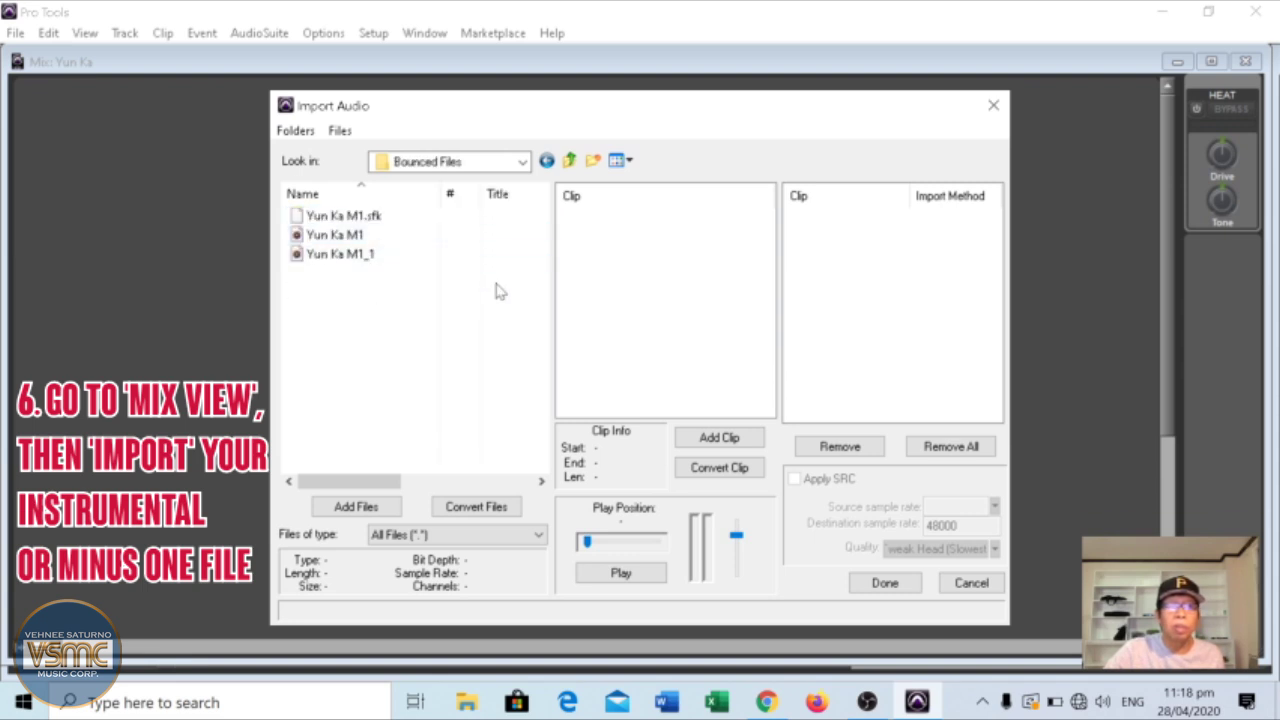
- Import a copy of Yun Ka M1_1 as a new track, saving it in the session's Audio Files folder
left_click(360, 256)
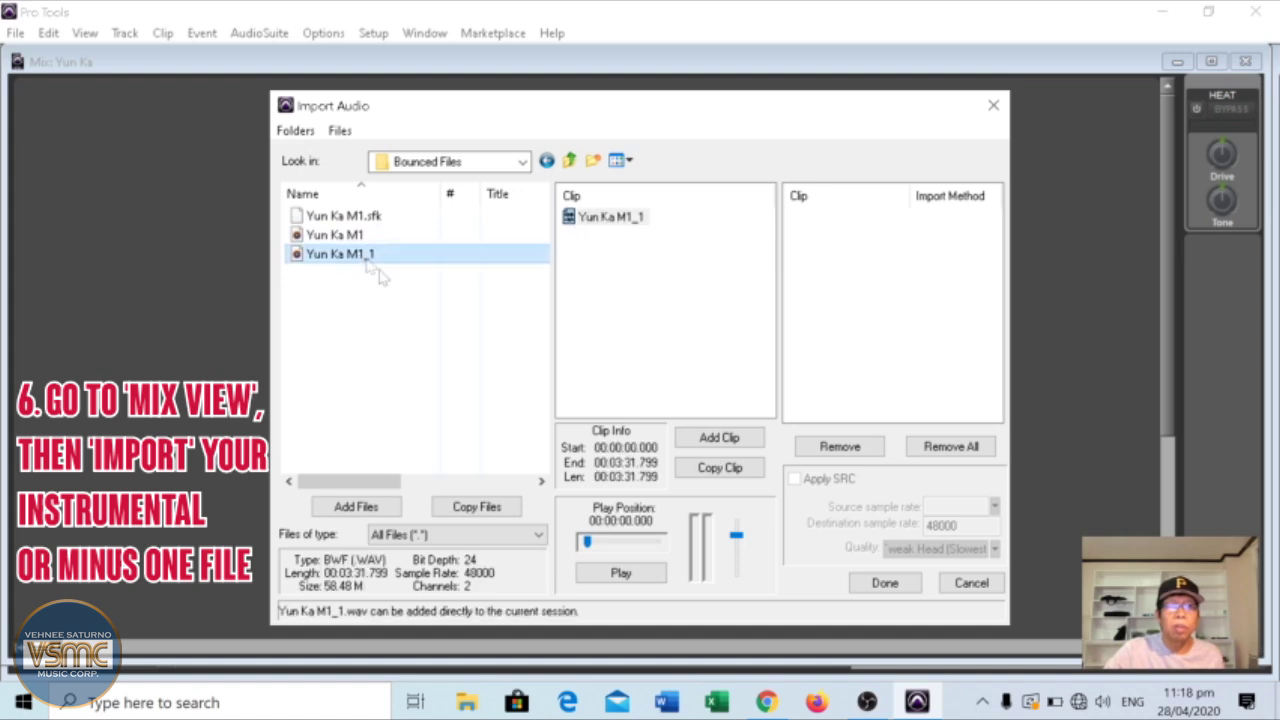
left_click(490, 508)
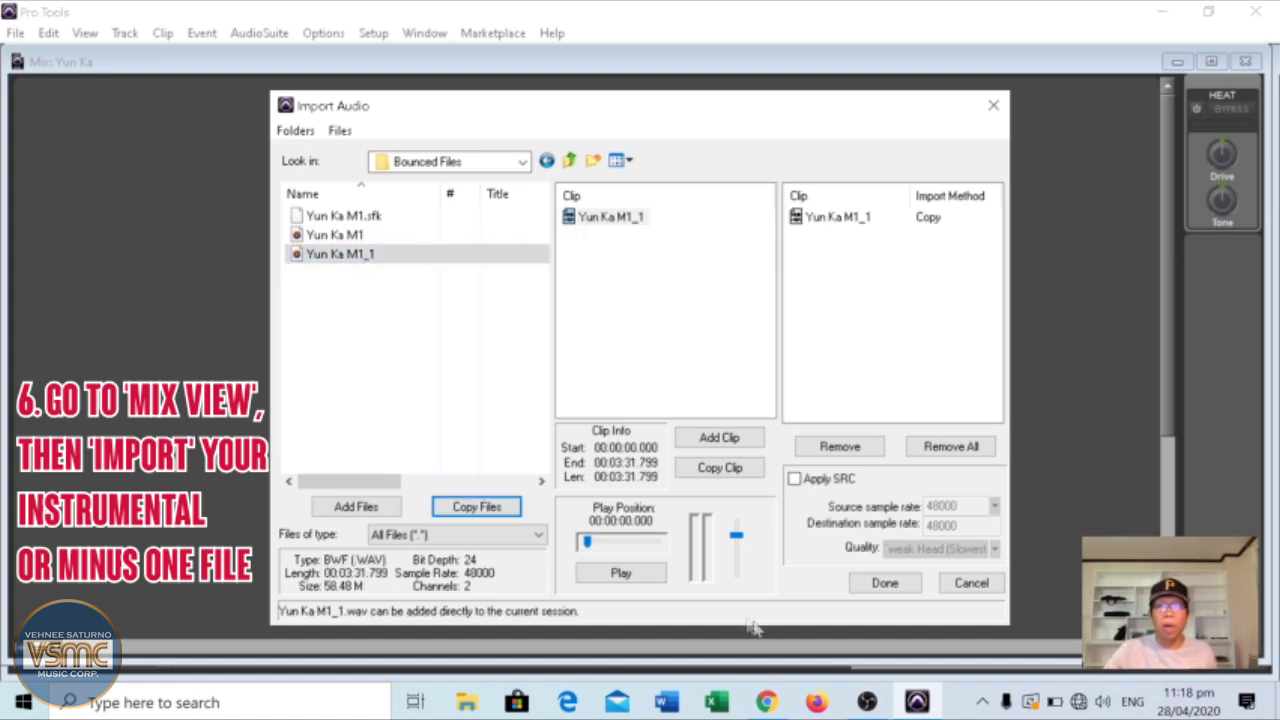
left_click(884, 583)
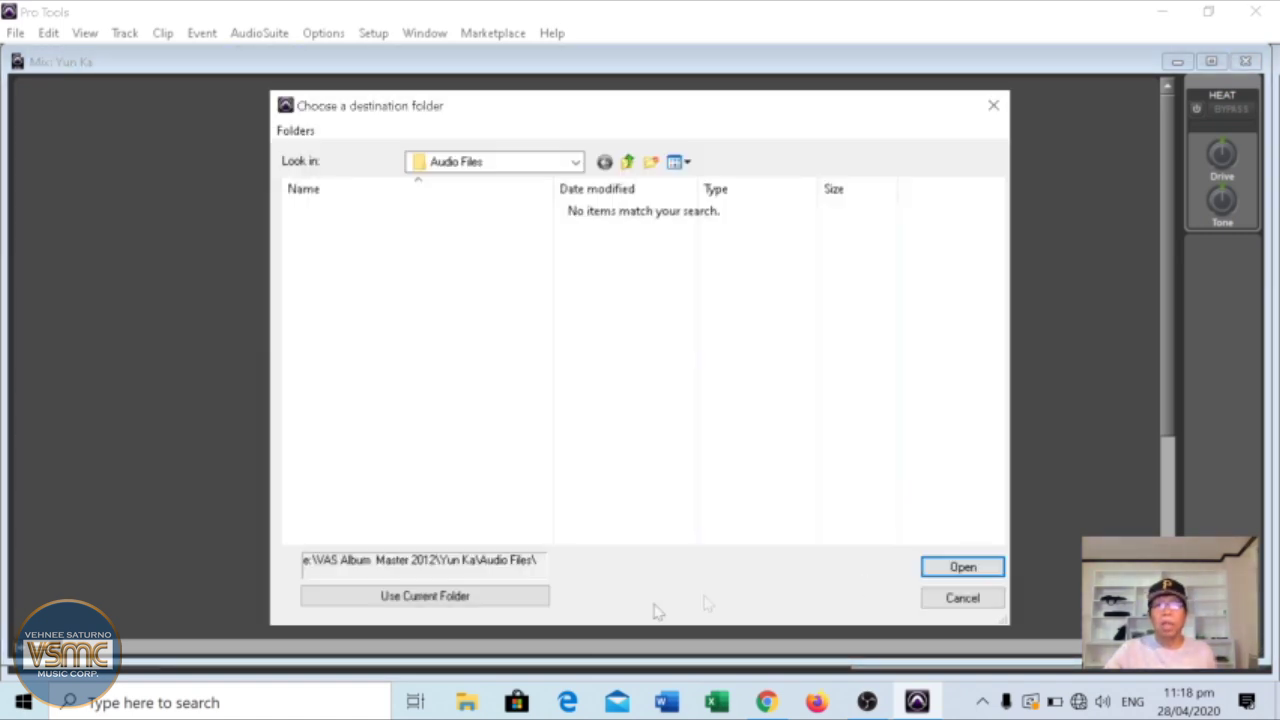
left_click(490, 597)
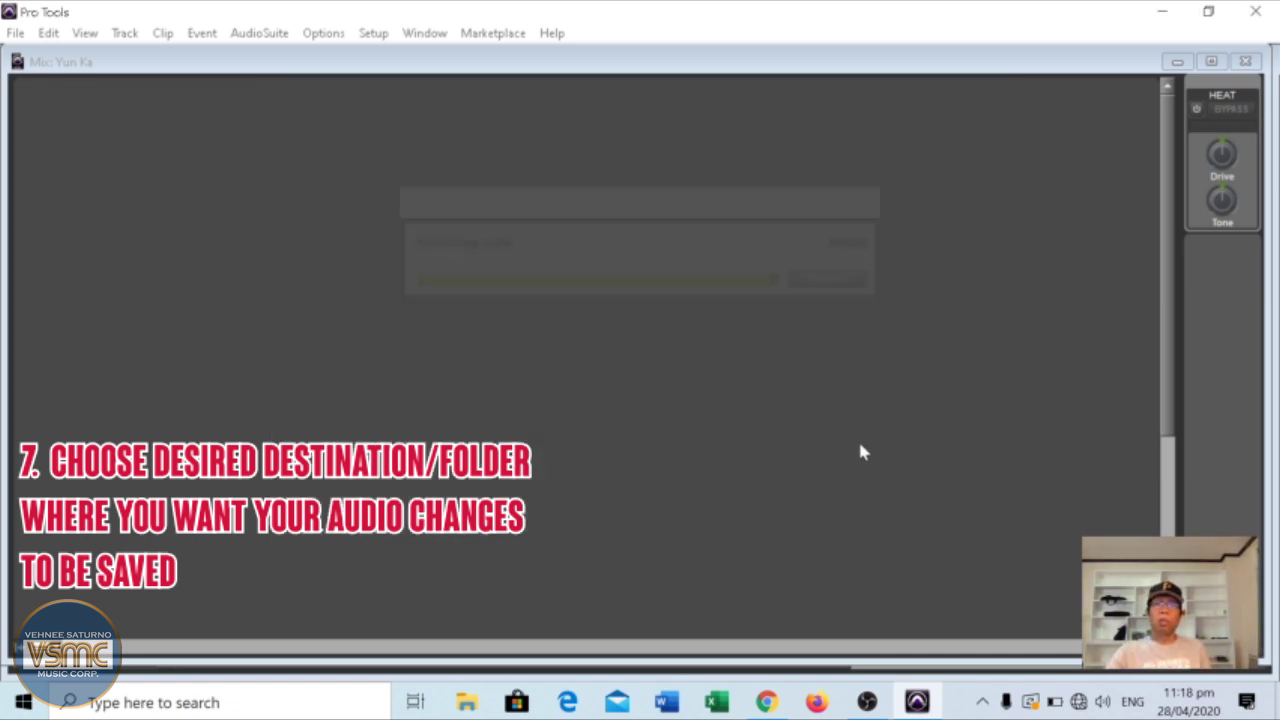
left_click(708, 330)
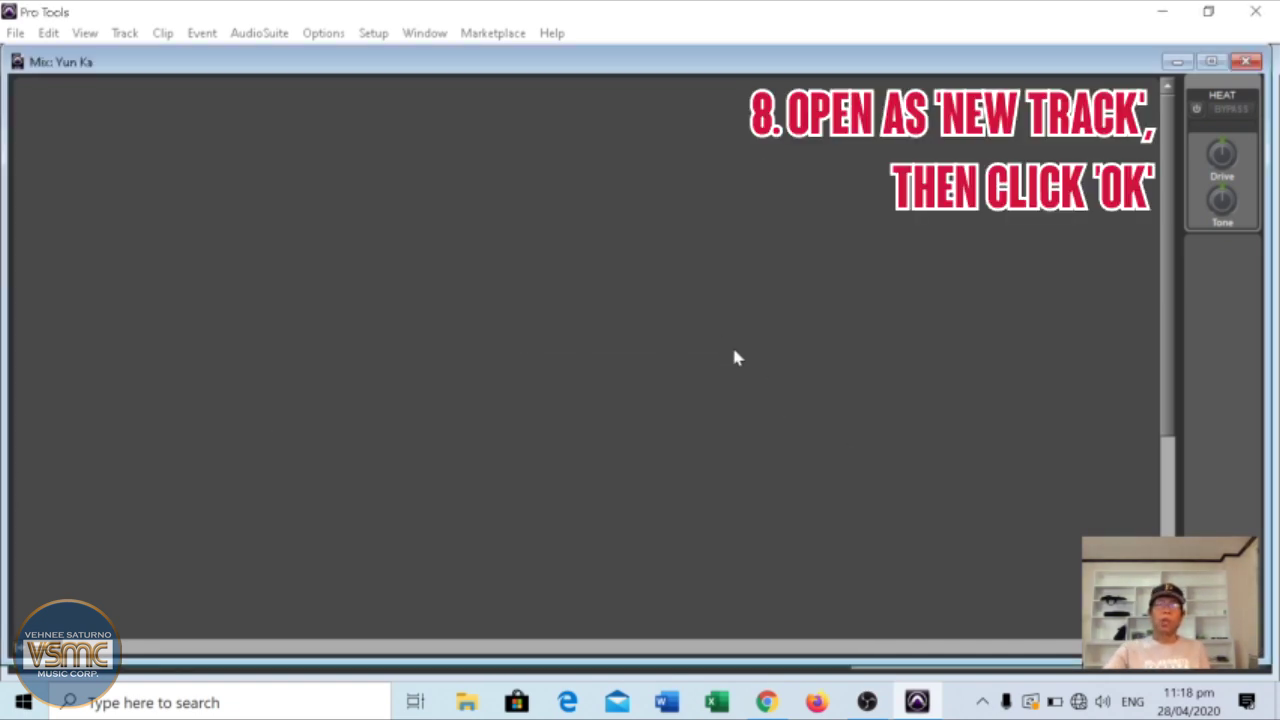
- Lower the imported track's volume fader to about -6 dB in the Mix window
left_click(85, 33)
left_click(110, 74)
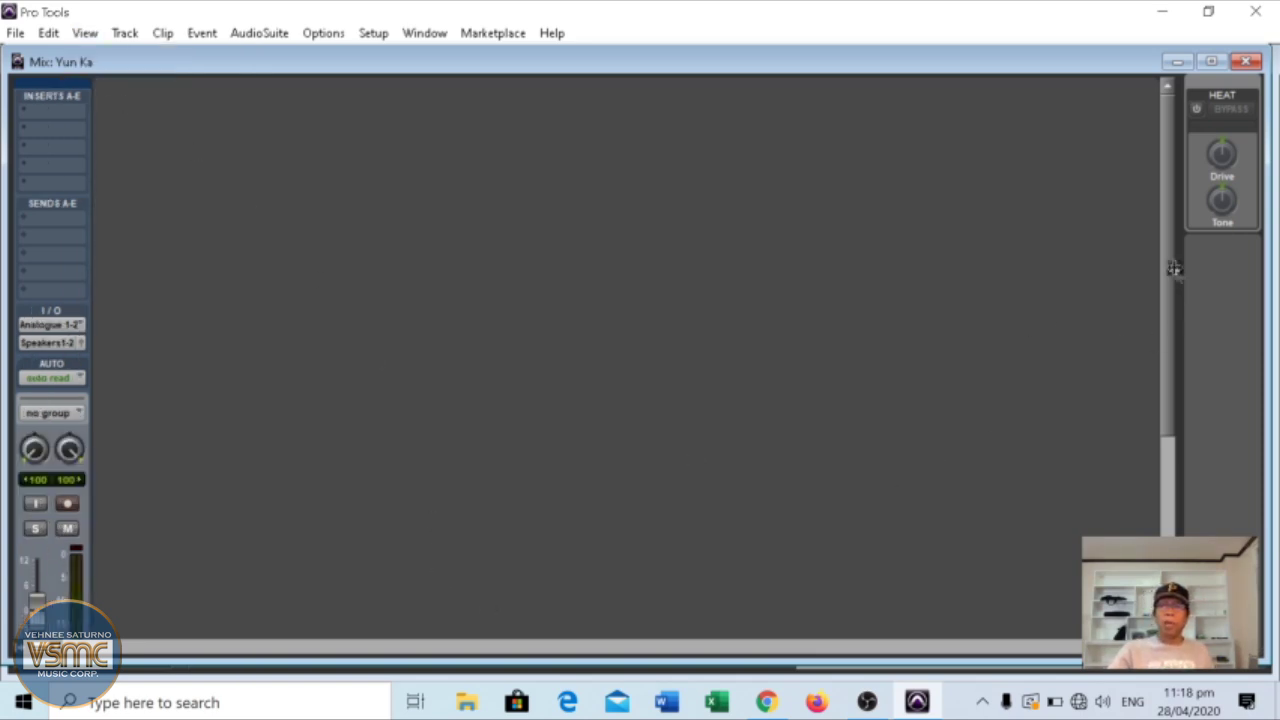
left_click_drag(1174, 267, 1163, 357)
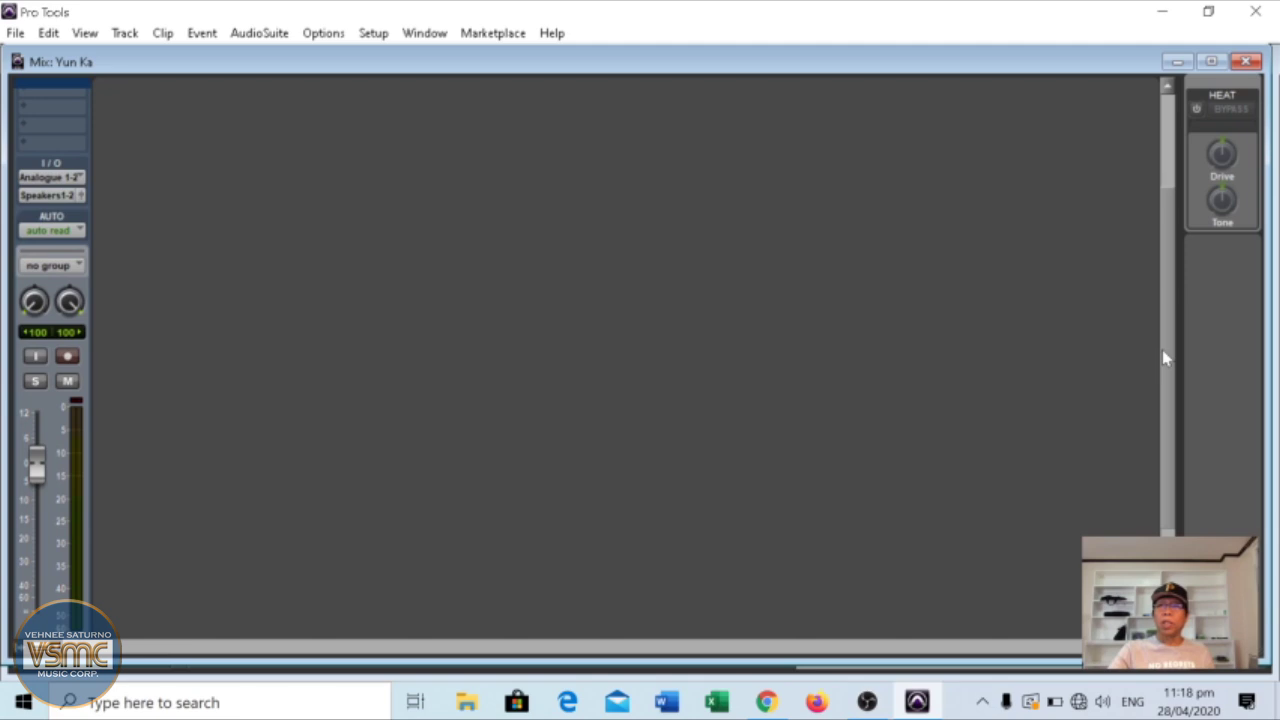
left_click_drag(40, 478, 38, 498)
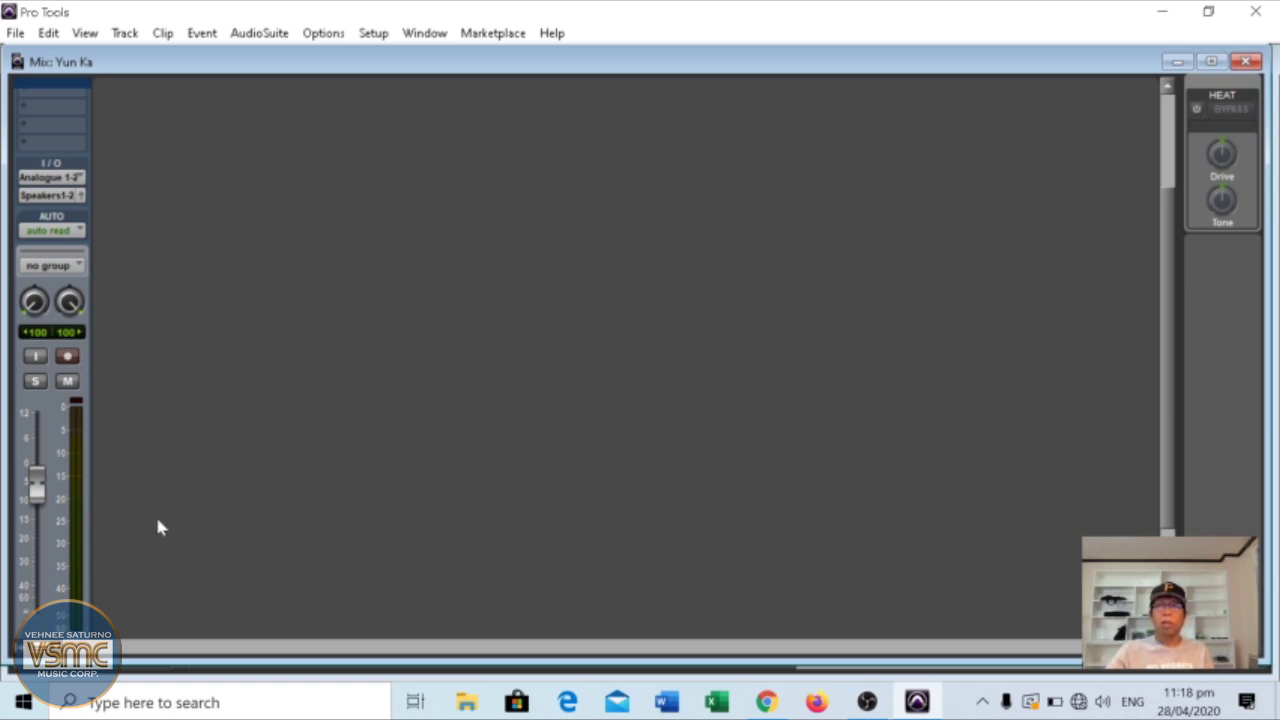
- Show the whole imported clip in the Edit window, play its opening, stop playback and return to the session start
key("ctrl+equal")
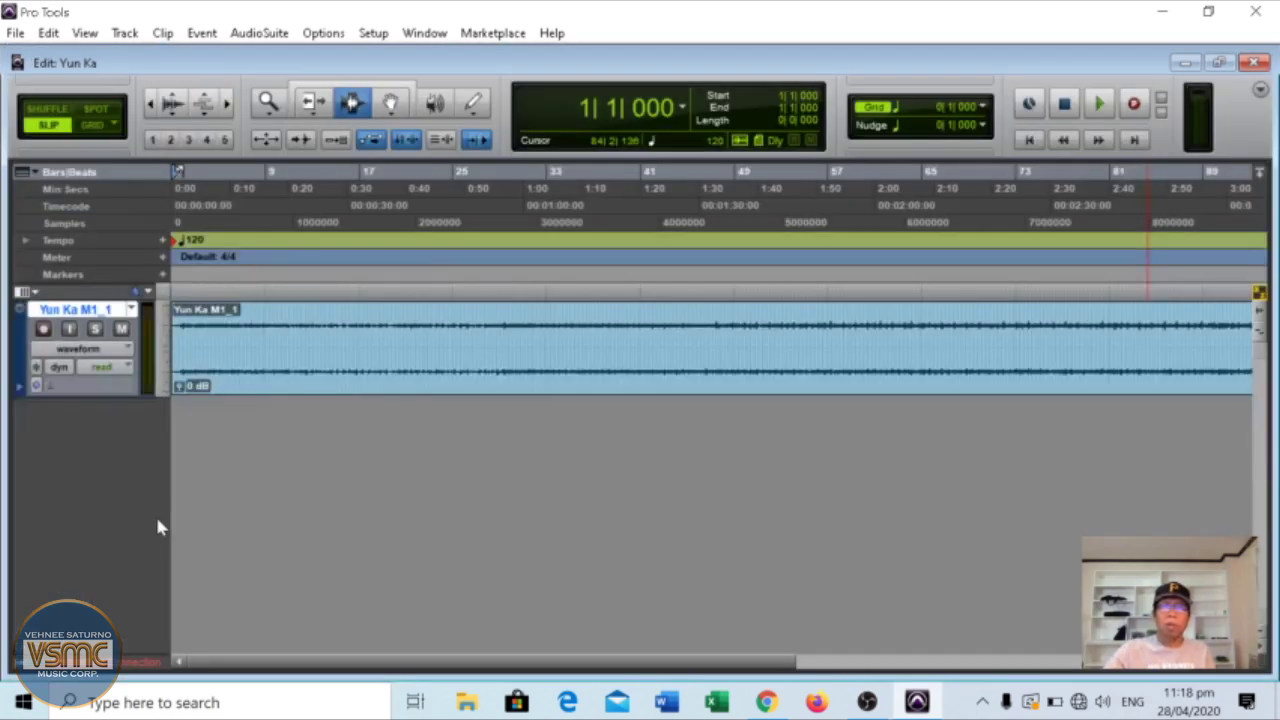
key("ctrl+bracketleft")
key("ctrl+bracketleft")
key("ctrl+bracketleft")
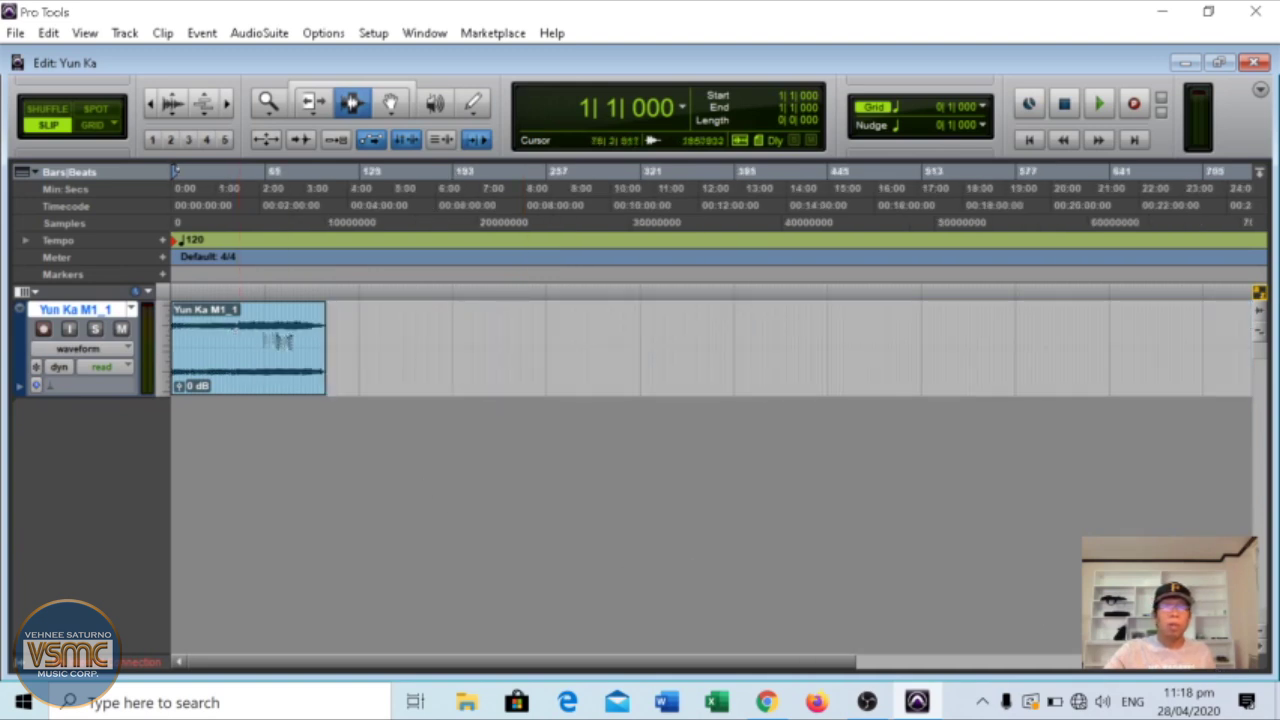
key("space")
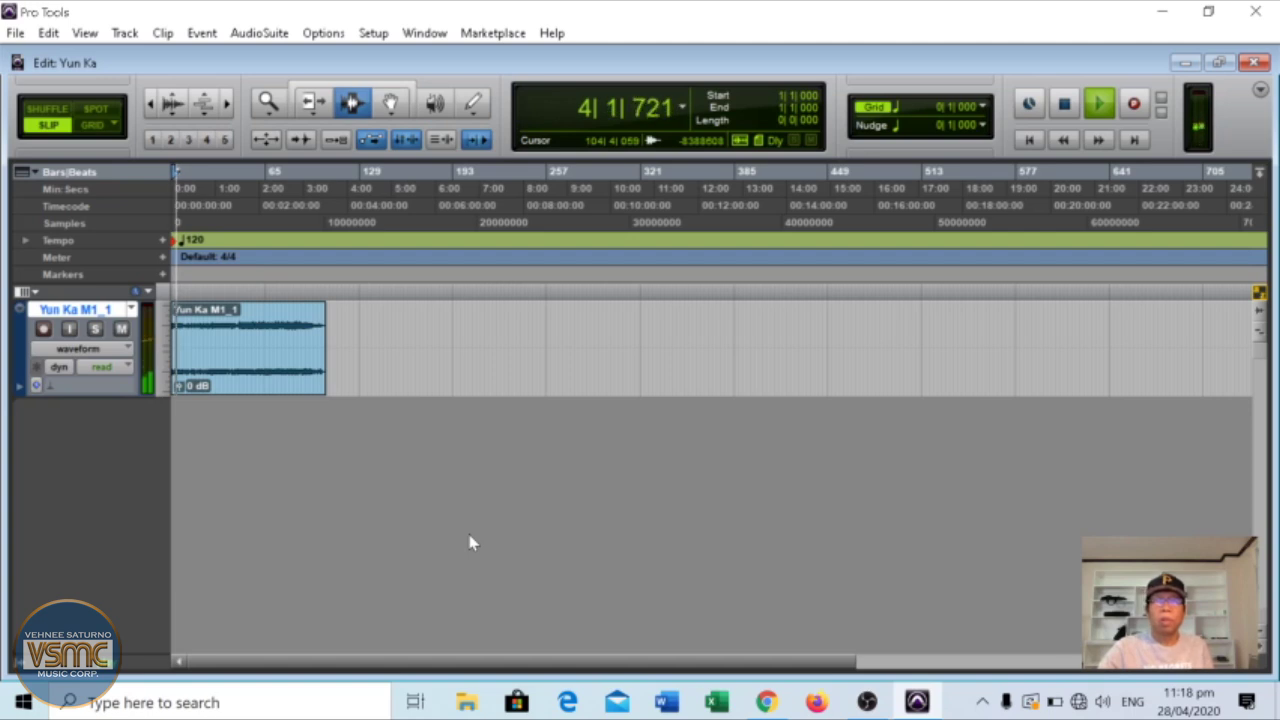
left_click(1095, 98)
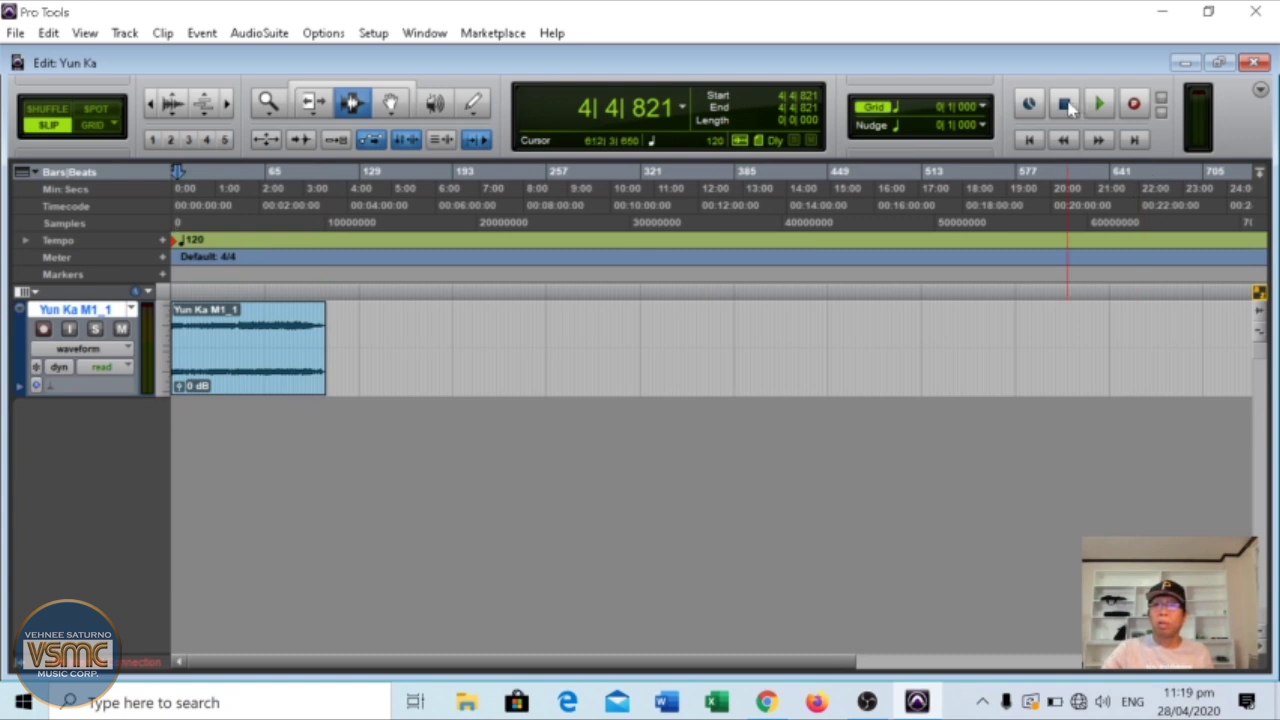
left_click(1031, 141)
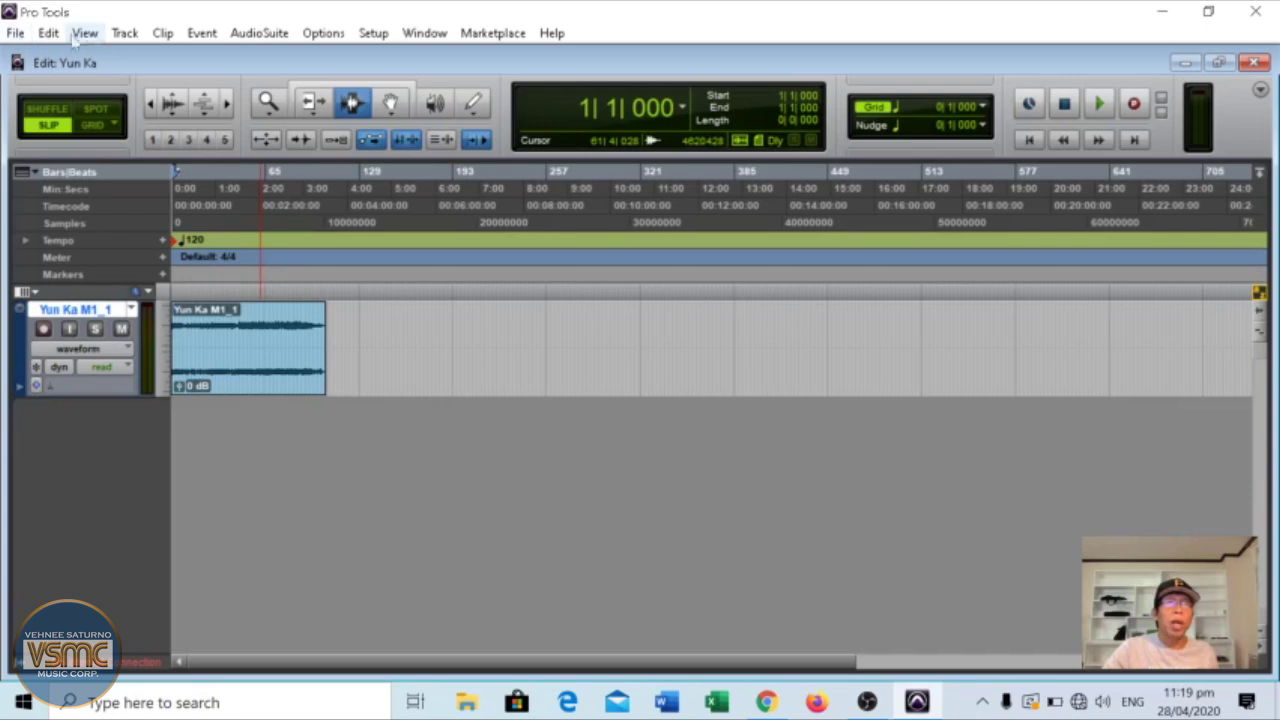
- Create one new mono audio track in samples and name it with the vocalist's first name
left_click(125, 33)
left_click(142, 52)
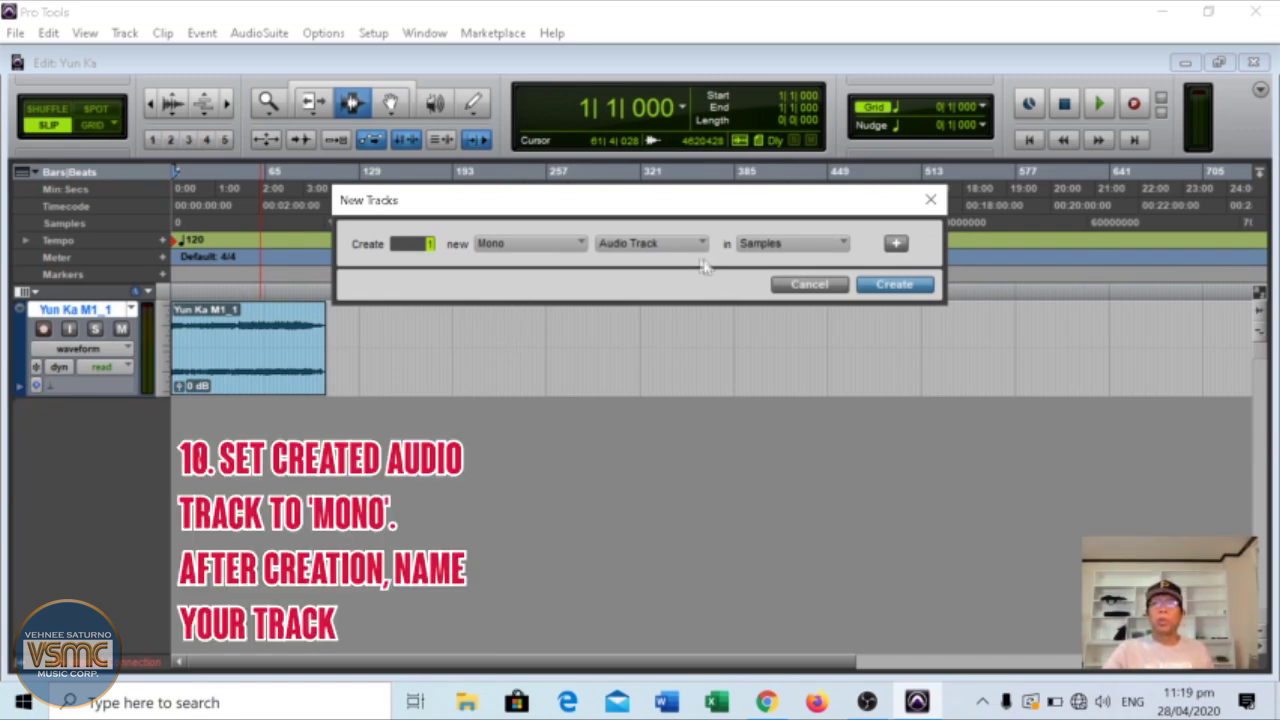
left_click(894, 285)
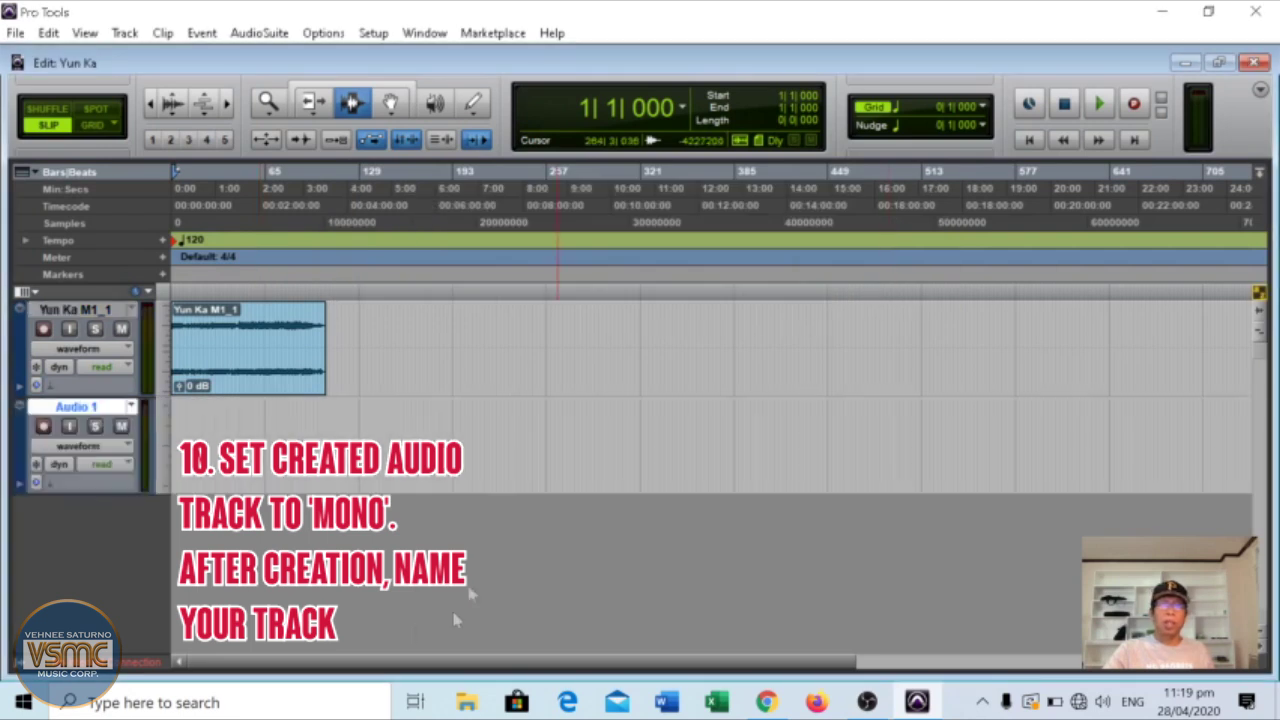
double_click(105, 408)
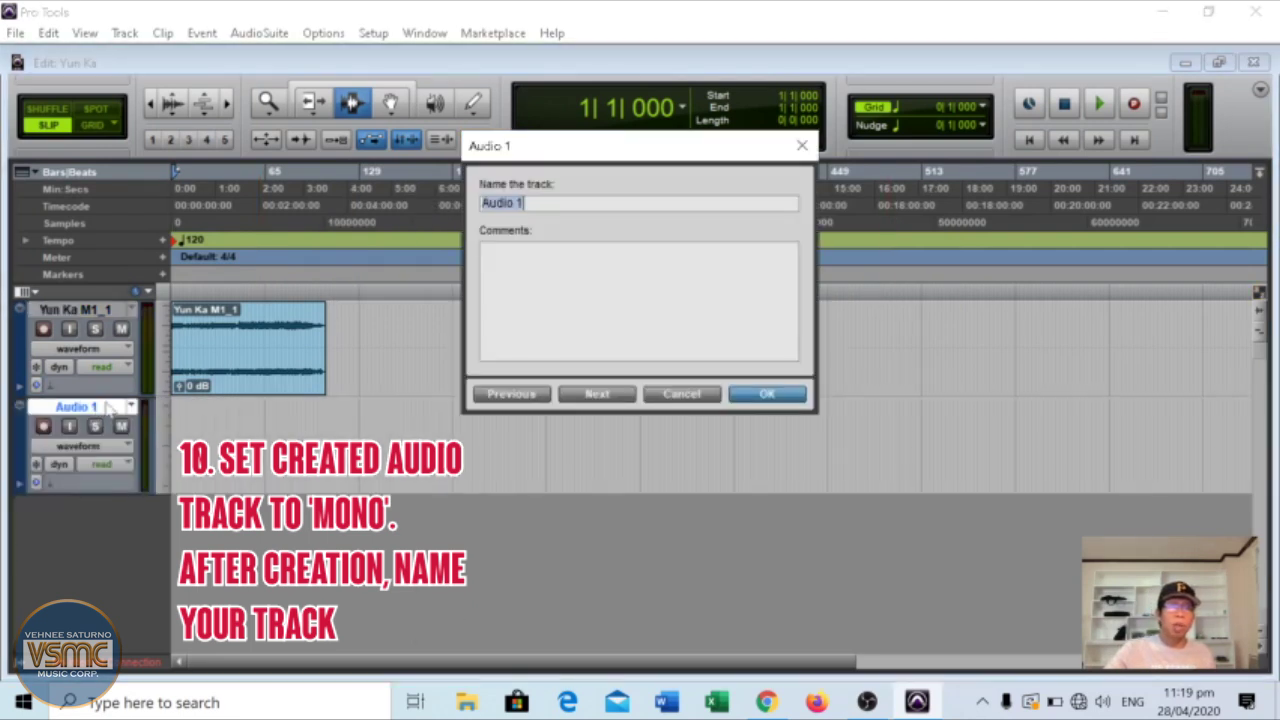
key("BackSpace")
type("Vehnee")
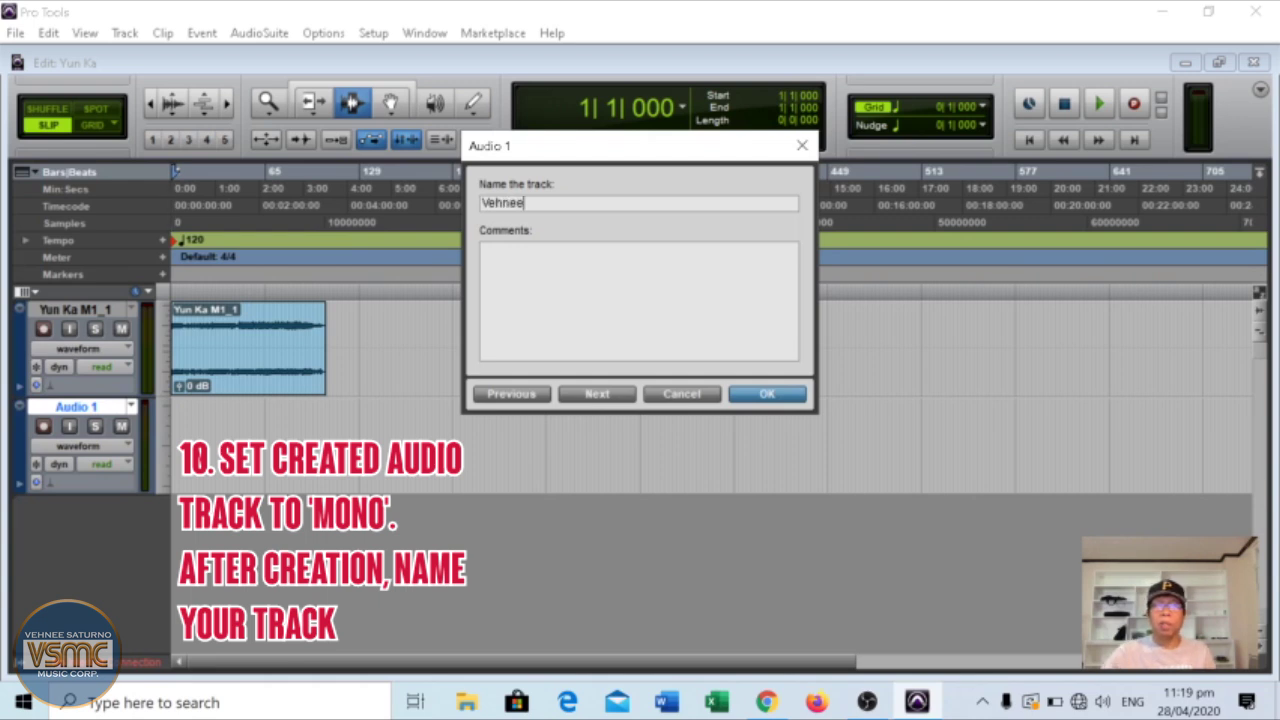
key("Return")
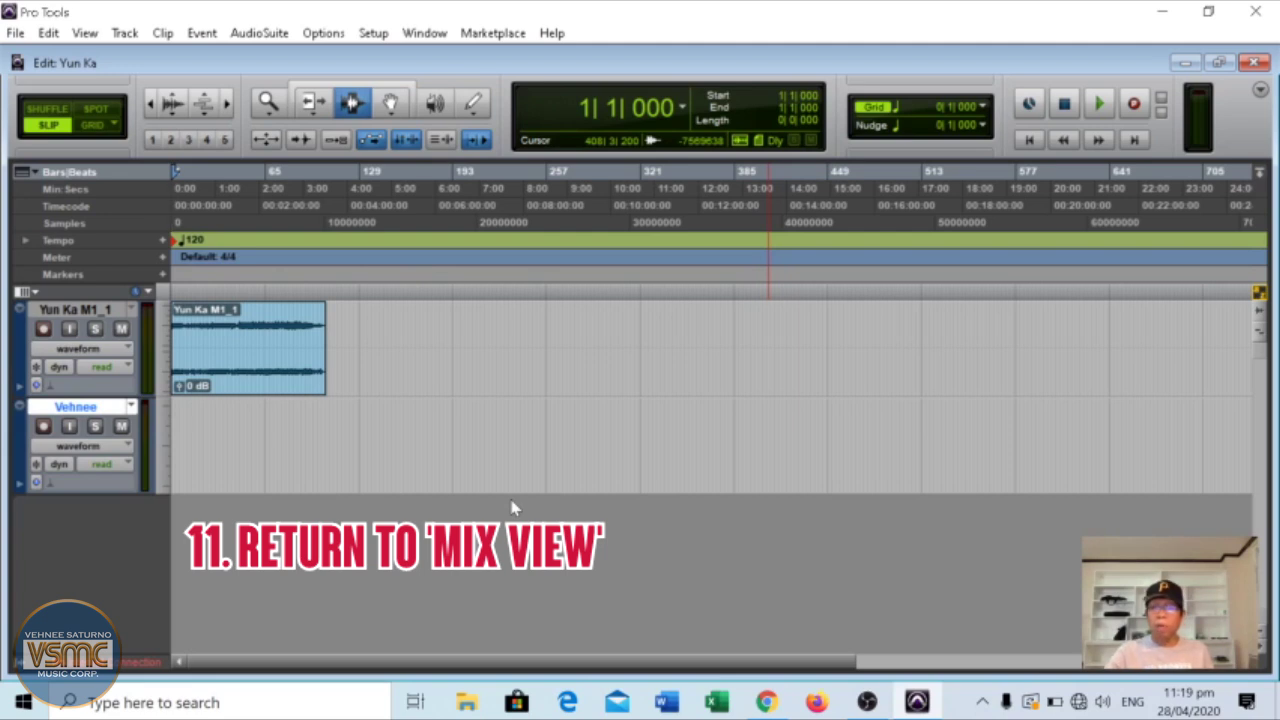
- In the Mix window, set the vocal track's input to Analogue 2 (Mono) and arm the track for recording
key("ctrl+equal")
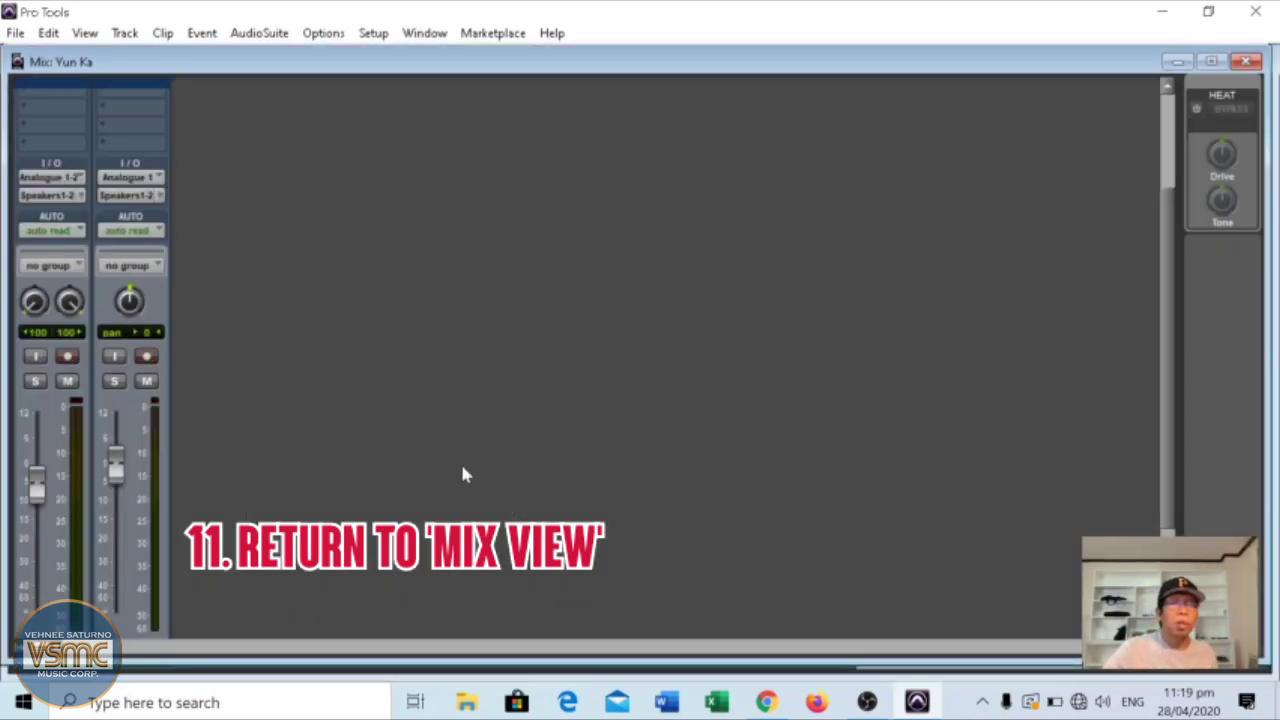
left_click(150, 178)
mouse_move(214, 210)
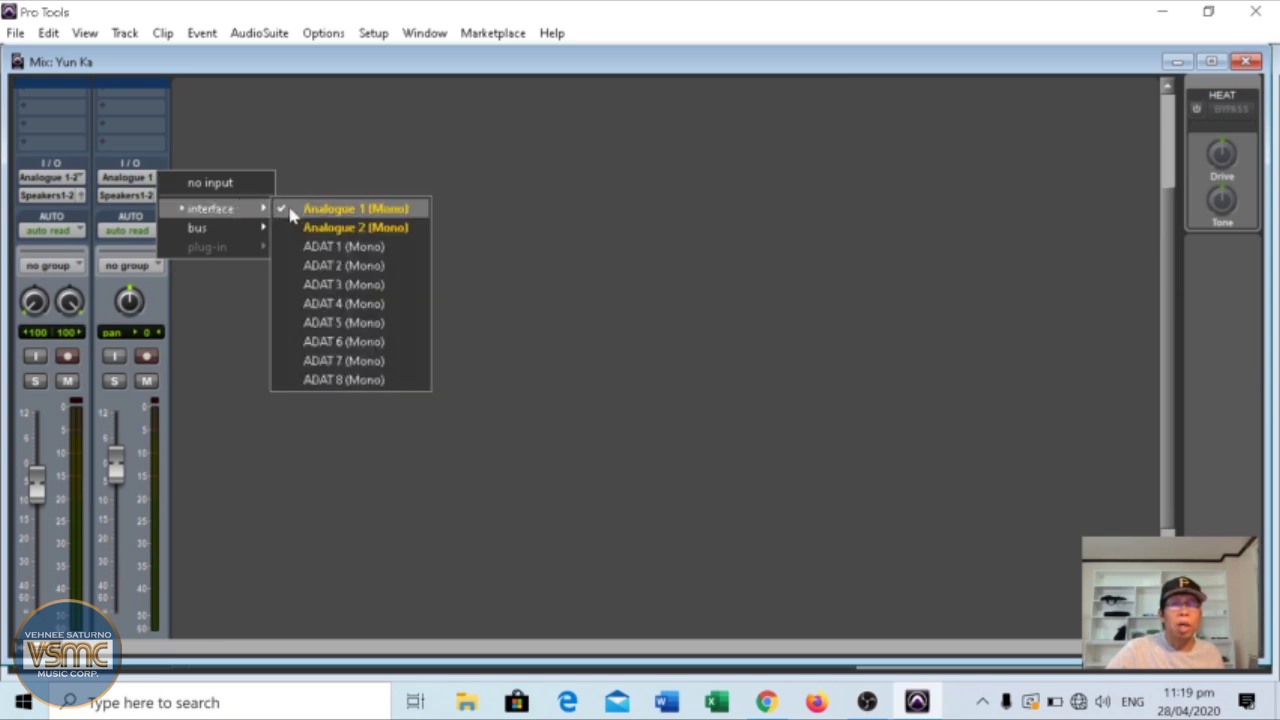
left_click(355, 228)
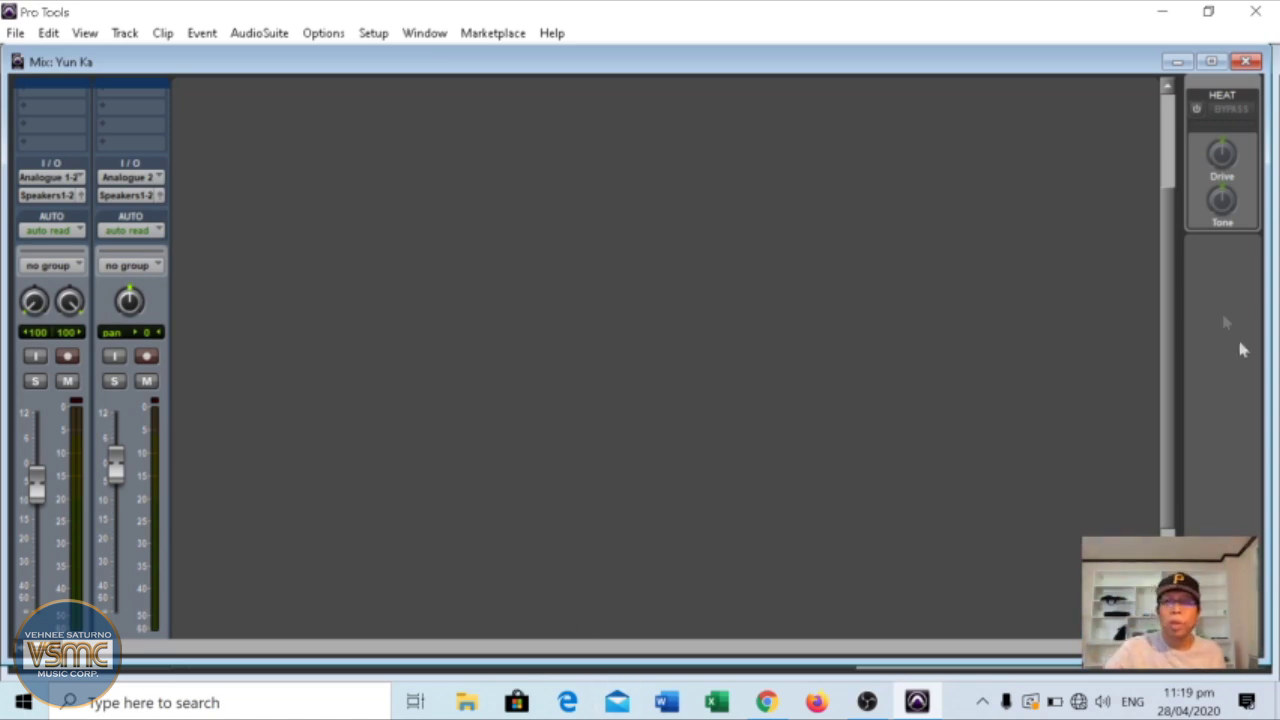
mouse_move(1170, 240)
left_mouse_down()
mouse_move(1166, 161)
mouse_move(1167, 226)
left_mouse_up()
left_click(147, 379)
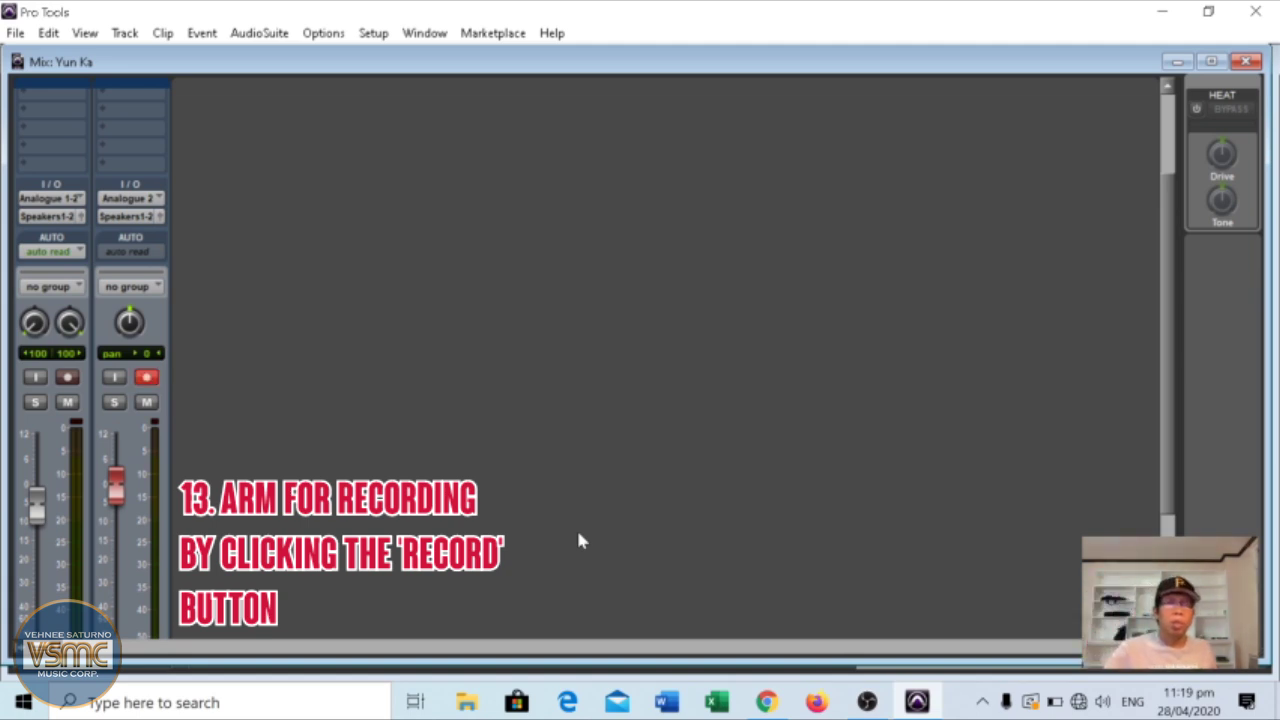
- Review the available devices in the Playback Engine setup and accept it with the Audient USB Audio ASIO Driver kept
left_click(373, 33)
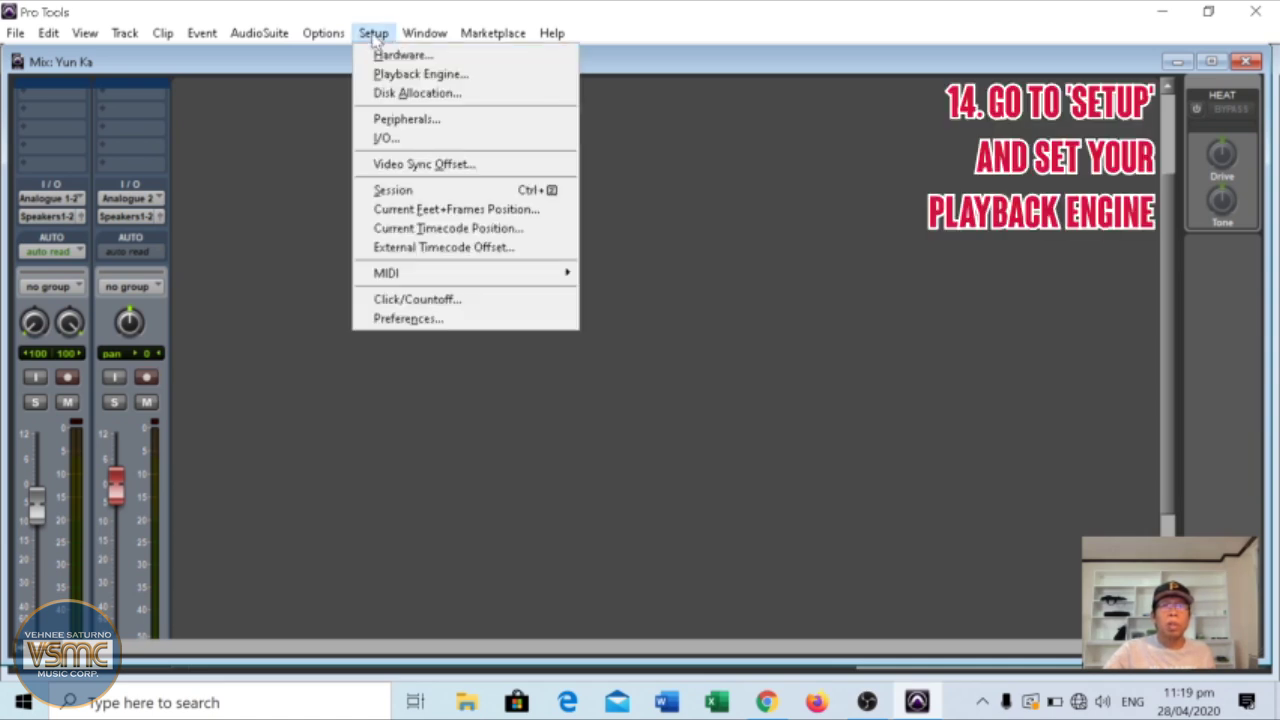
left_click(410, 78)
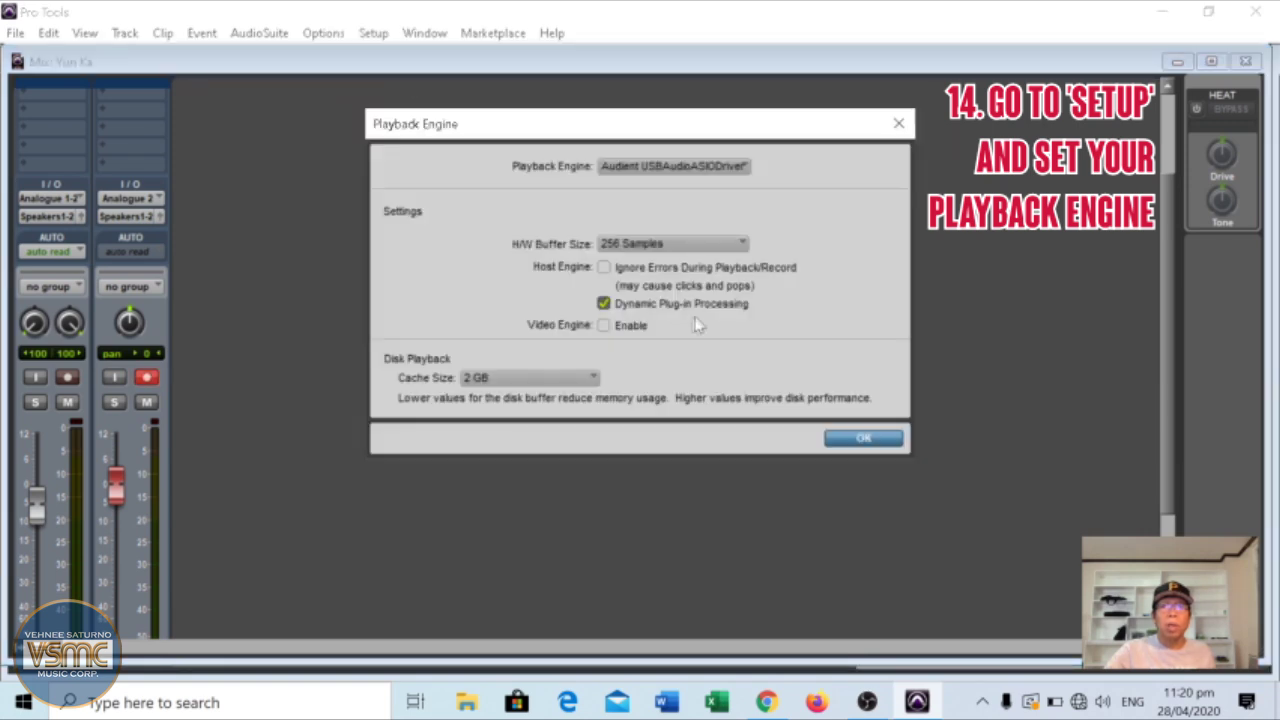
left_click(744, 167)
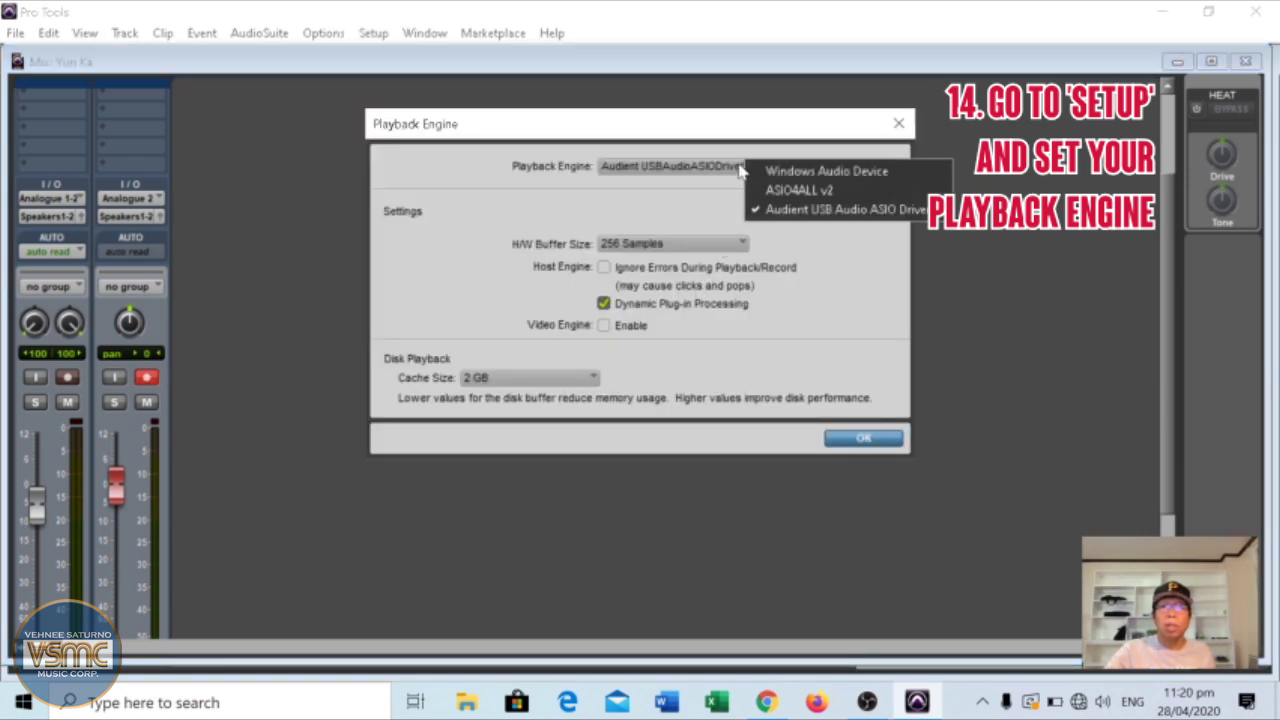
left_click(687, 198)
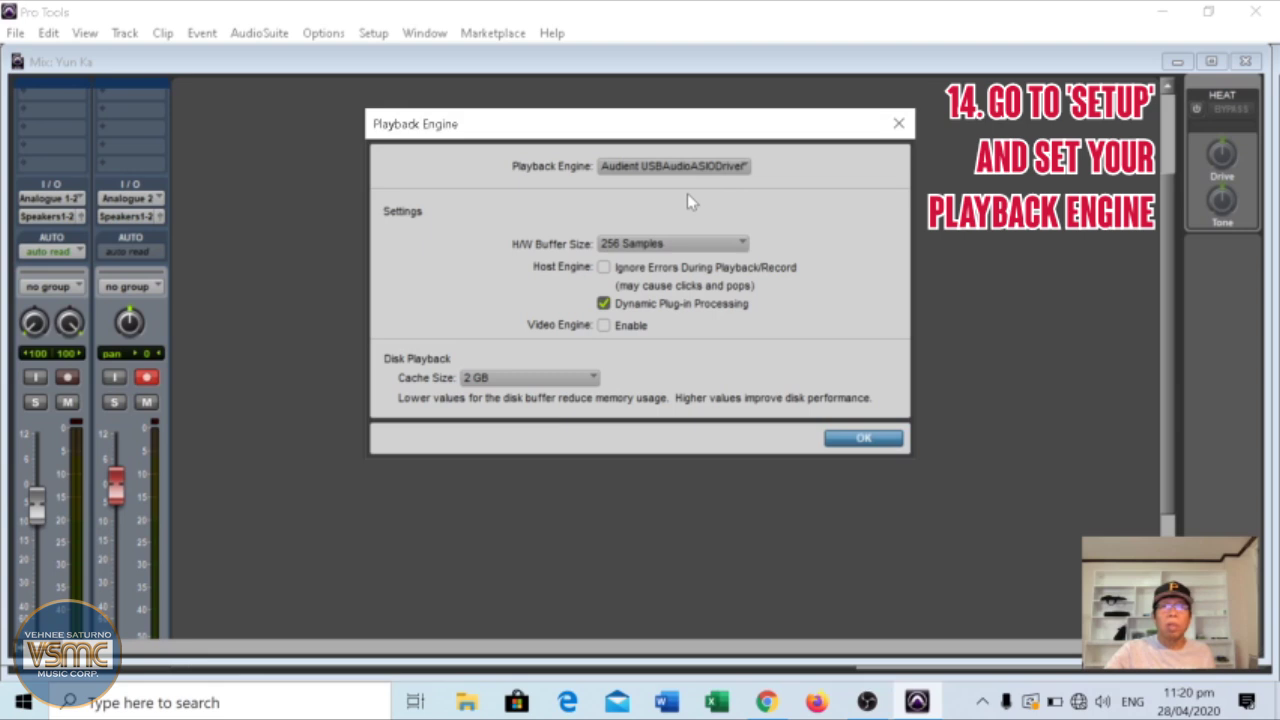
left_click(866, 440)
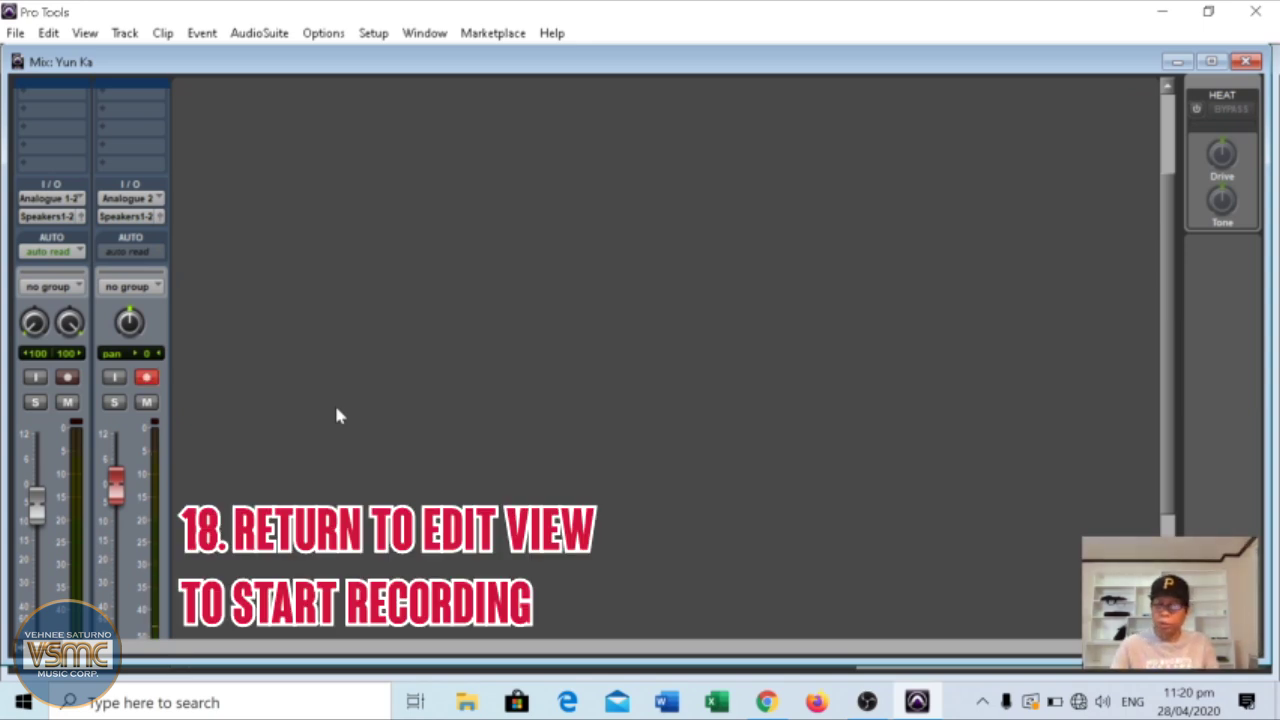
- Zoom in on the Edit window timeline and record the vocal against the instrumental from the session start to about bar 46
key("ctrl+equal")
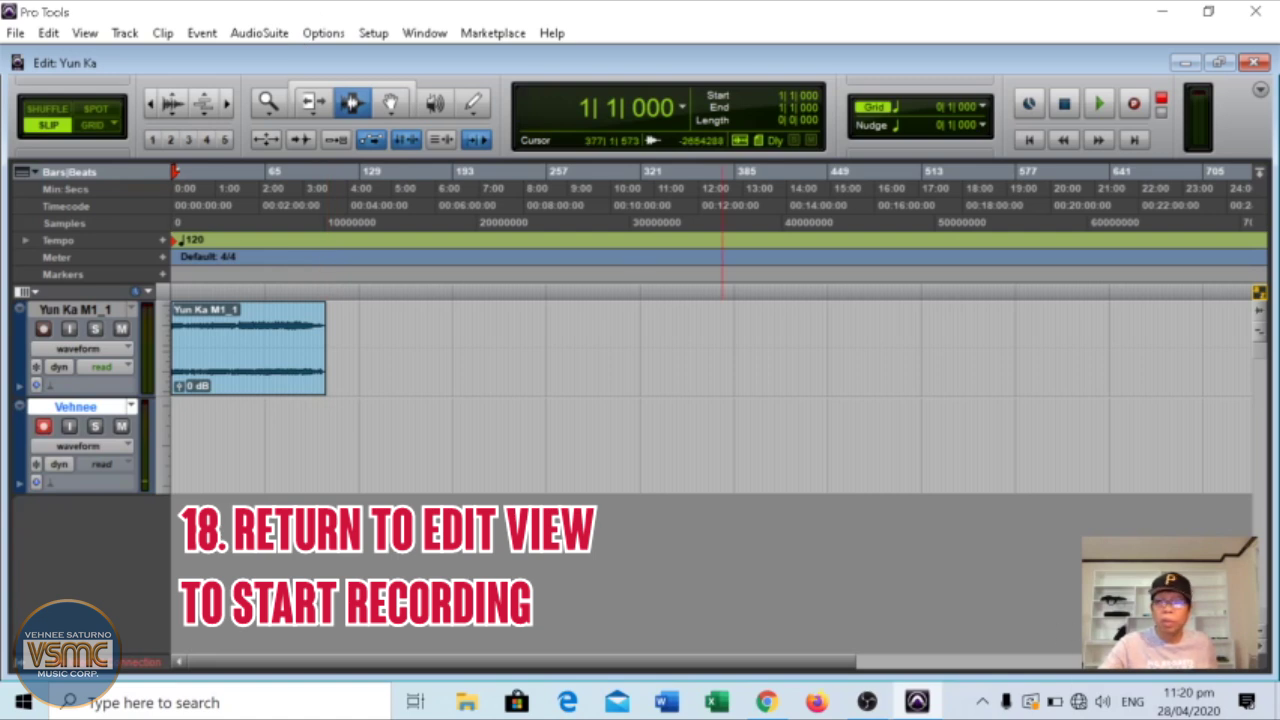
key("ctrl+bracketright")
key("ctrl+bracketright")
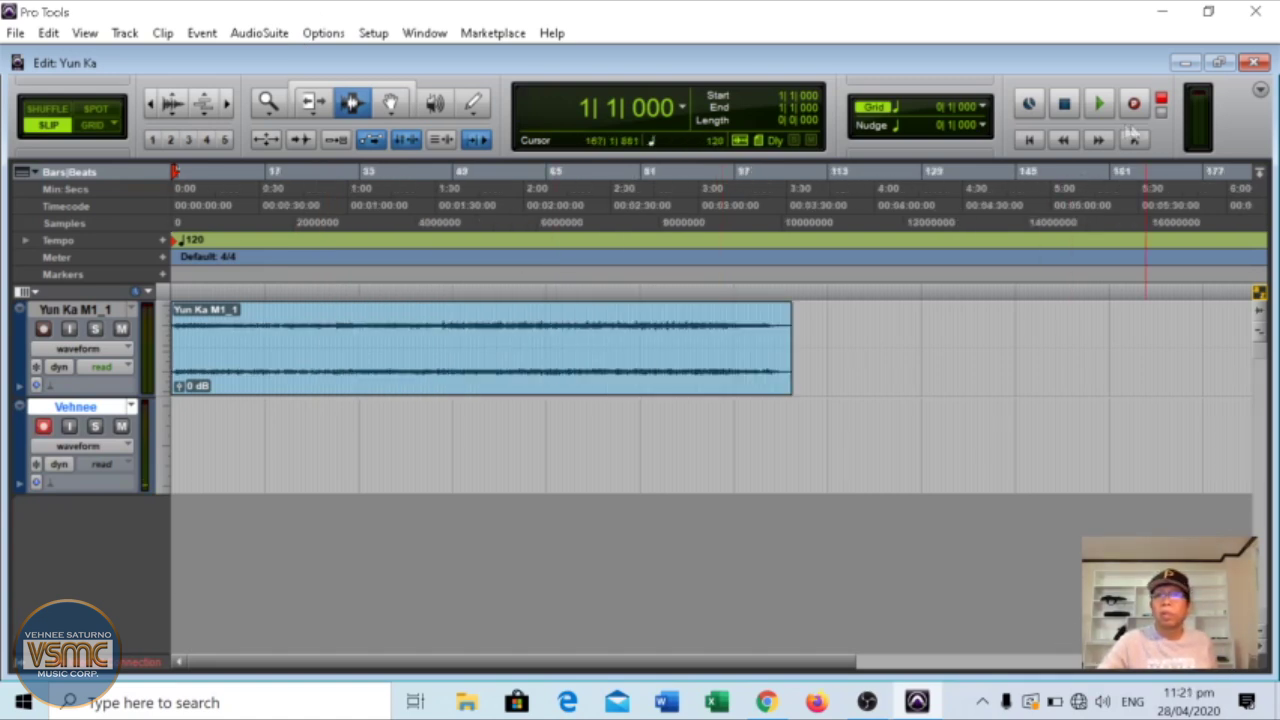
left_click(1100, 103)
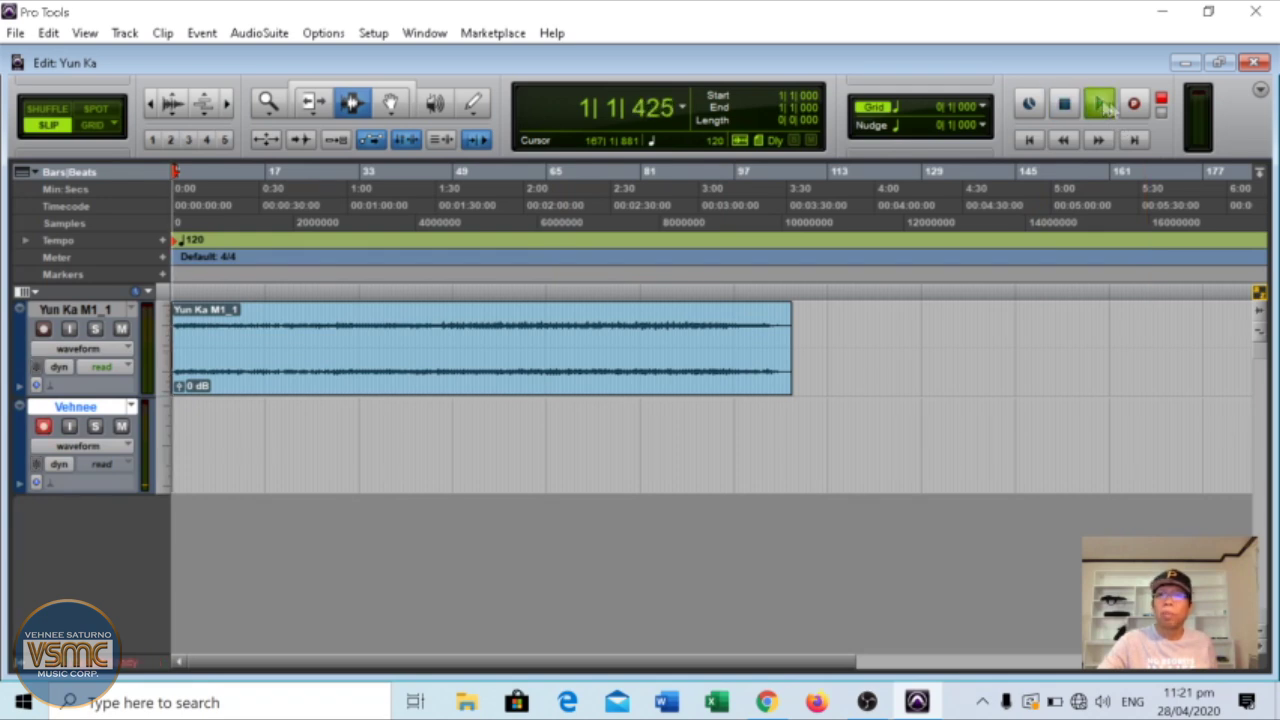
left_click(1134, 104)
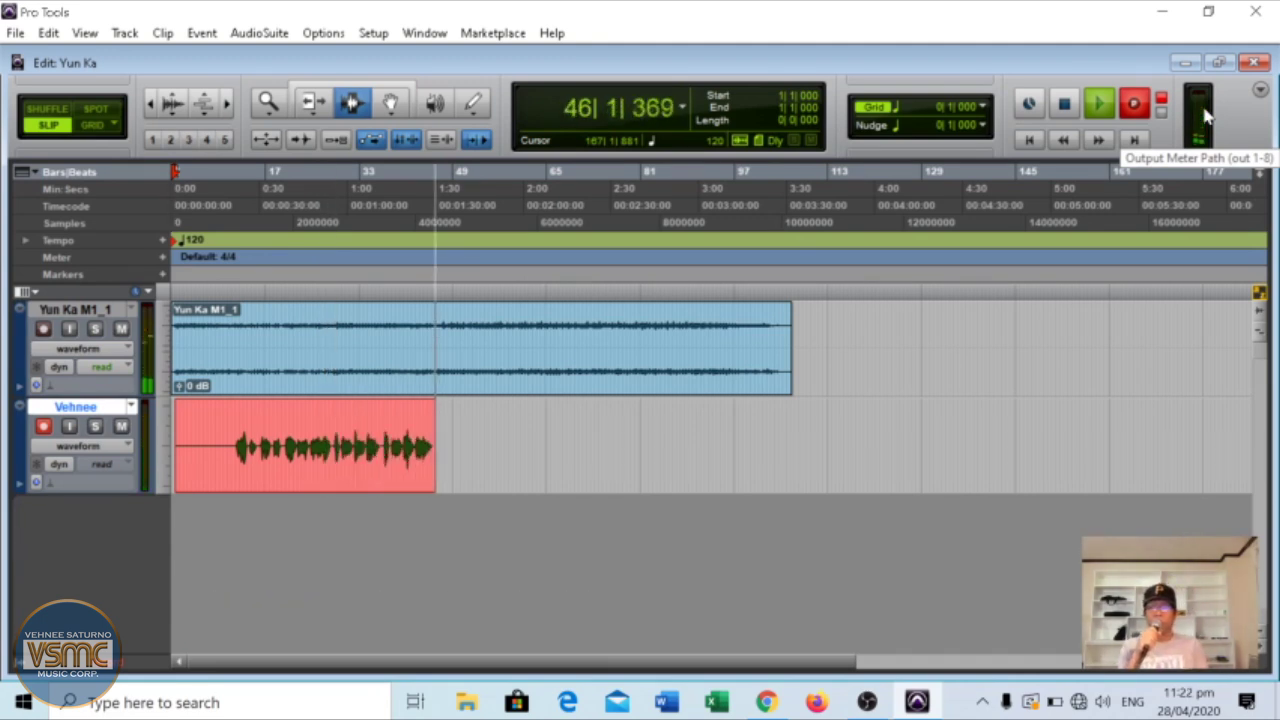
key("space")
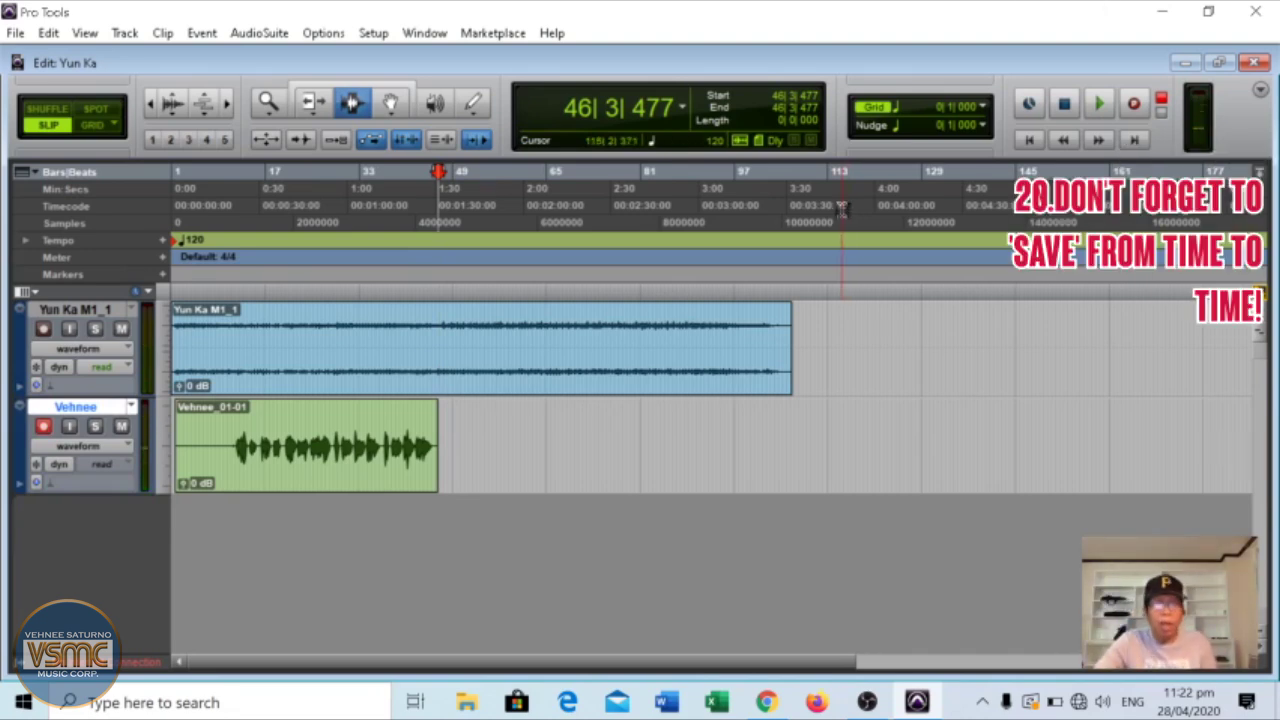
- Select the entire instrumental clip and open the Maxim dynamics plug-in from AudioSuite
double_click(469, 337)
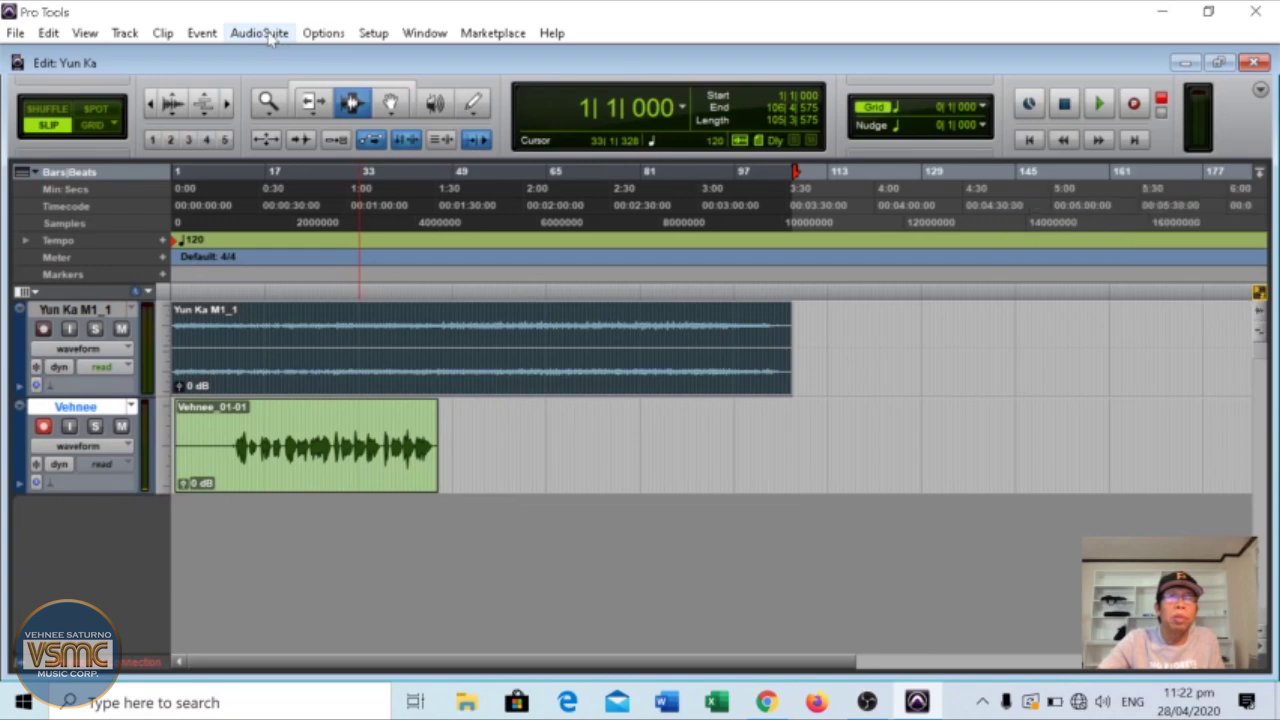
left_click(270, 34)
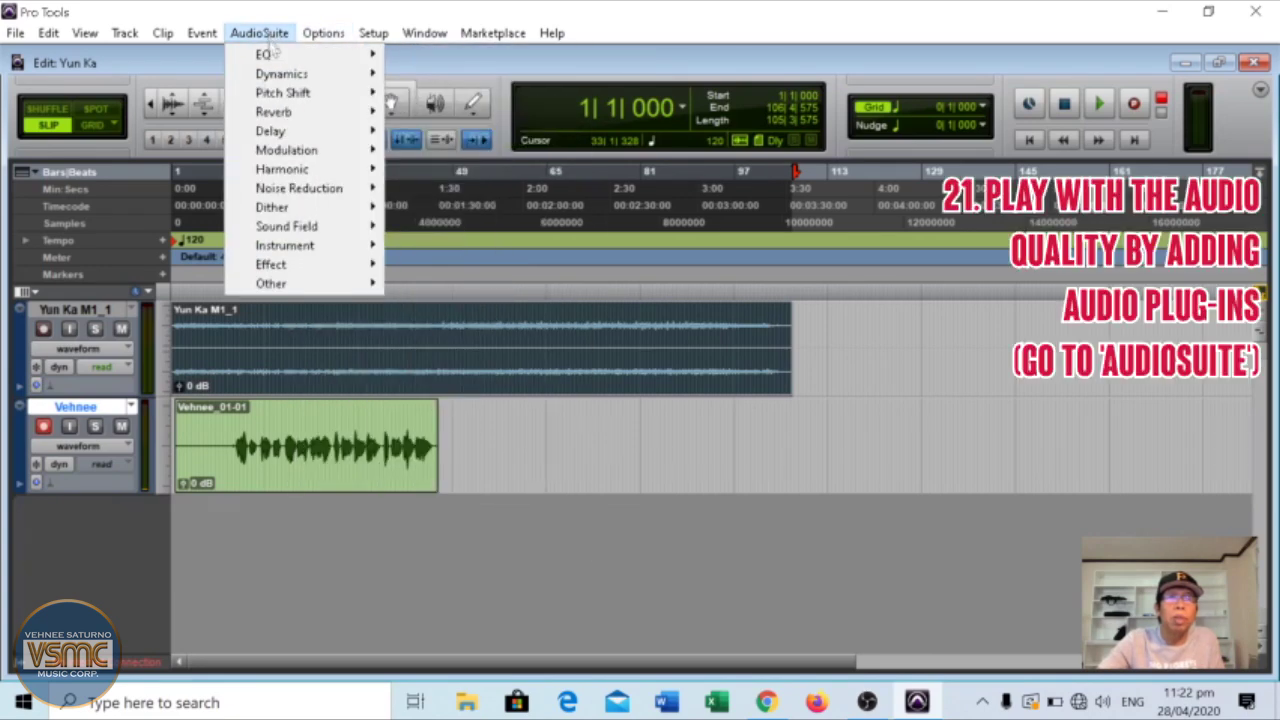
mouse_move(300, 76)
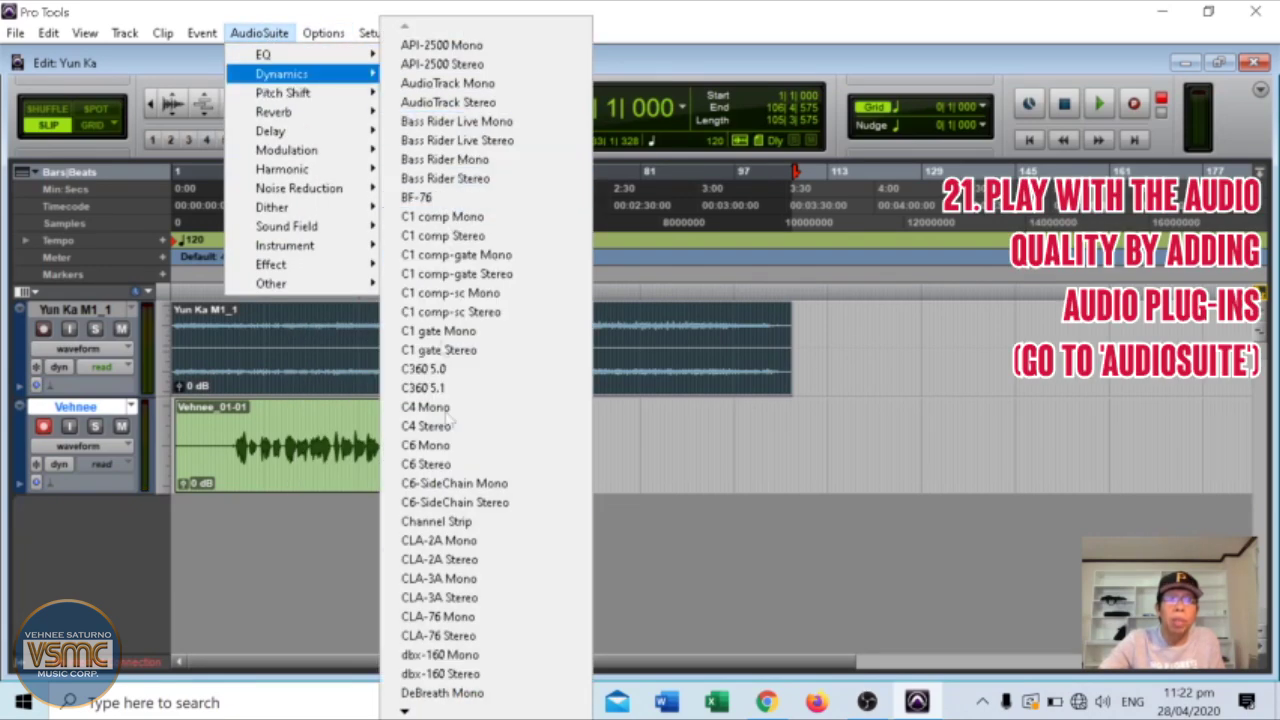
scroll(404, 712, "down", 10)
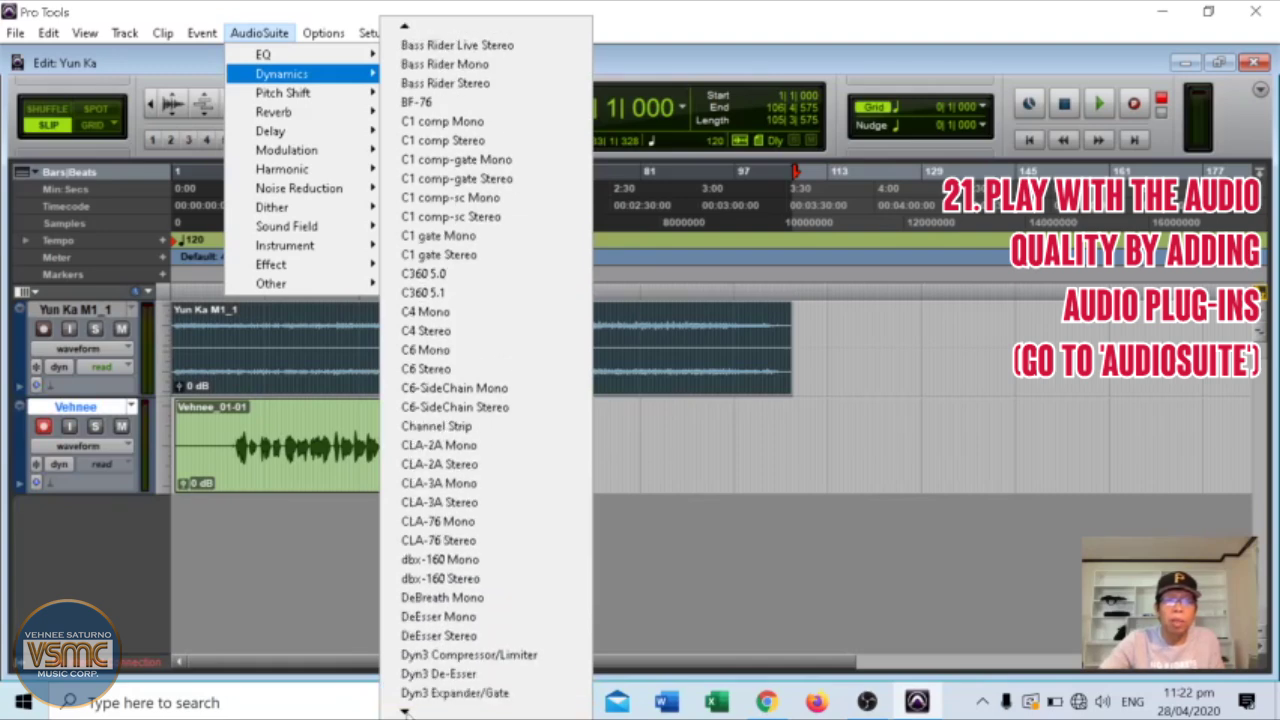
scroll(404, 712, "down", 8)
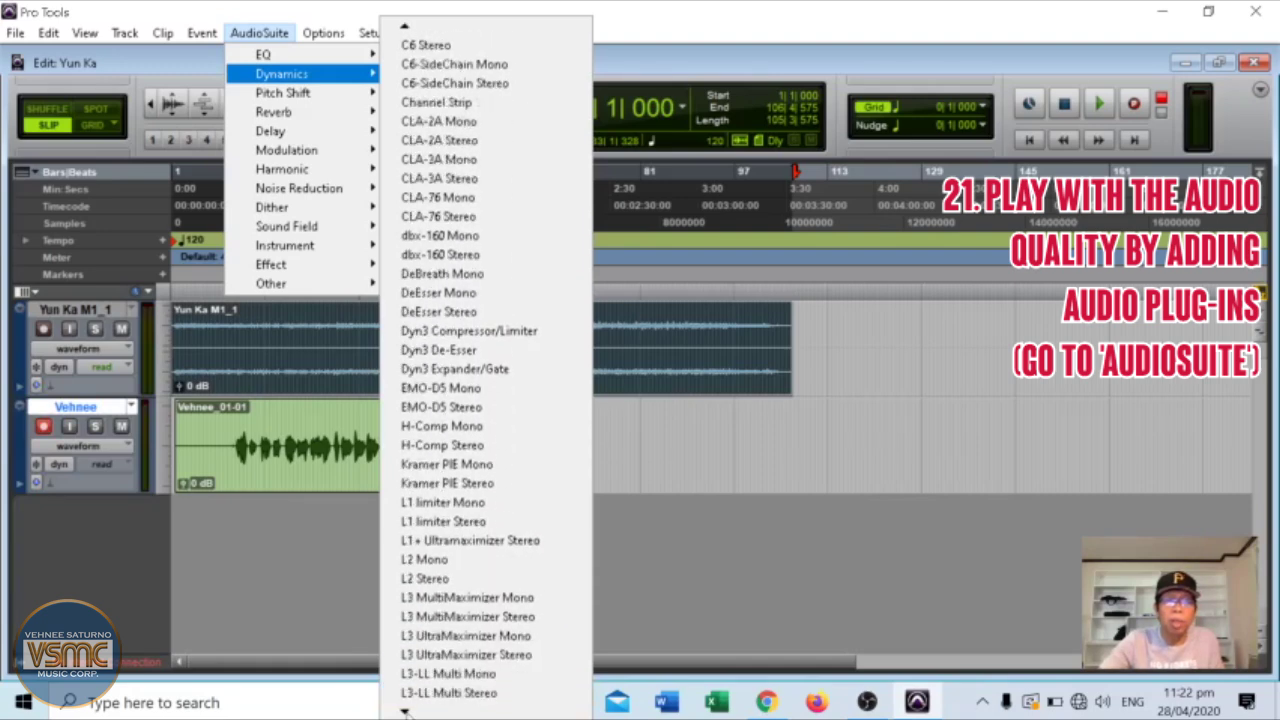
scroll(404, 712, "down", 8)
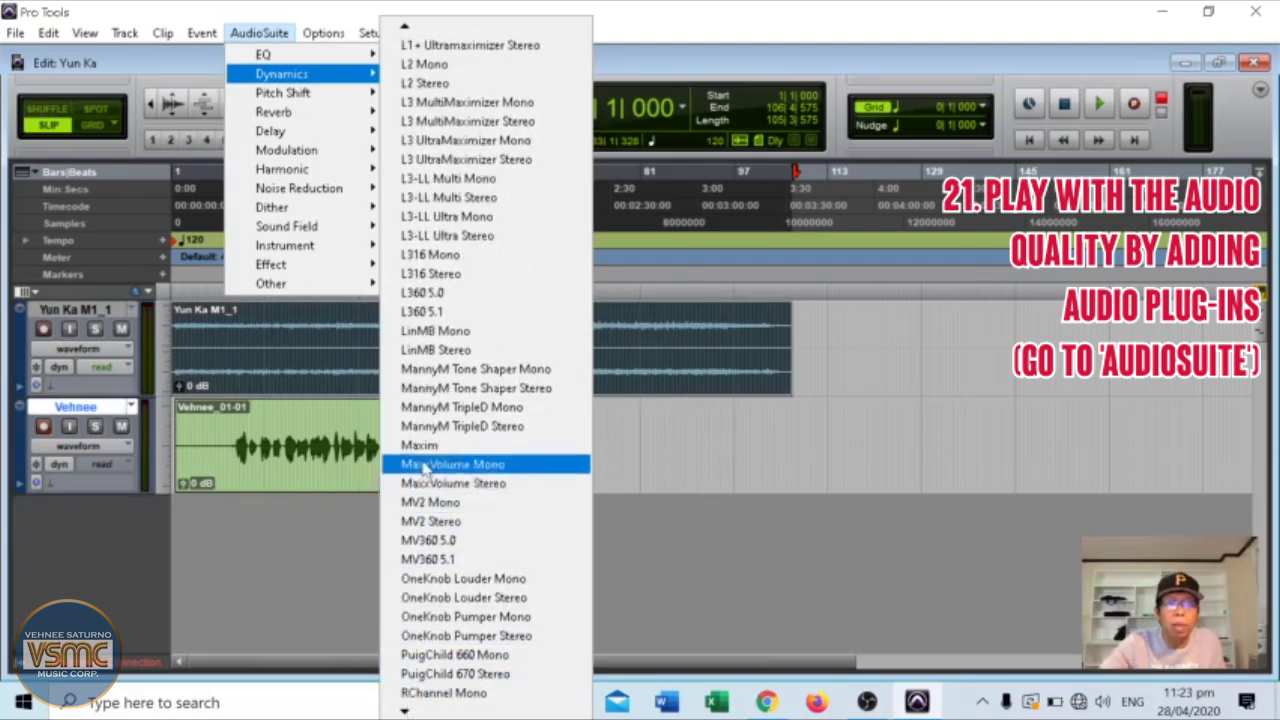
left_click(421, 445)
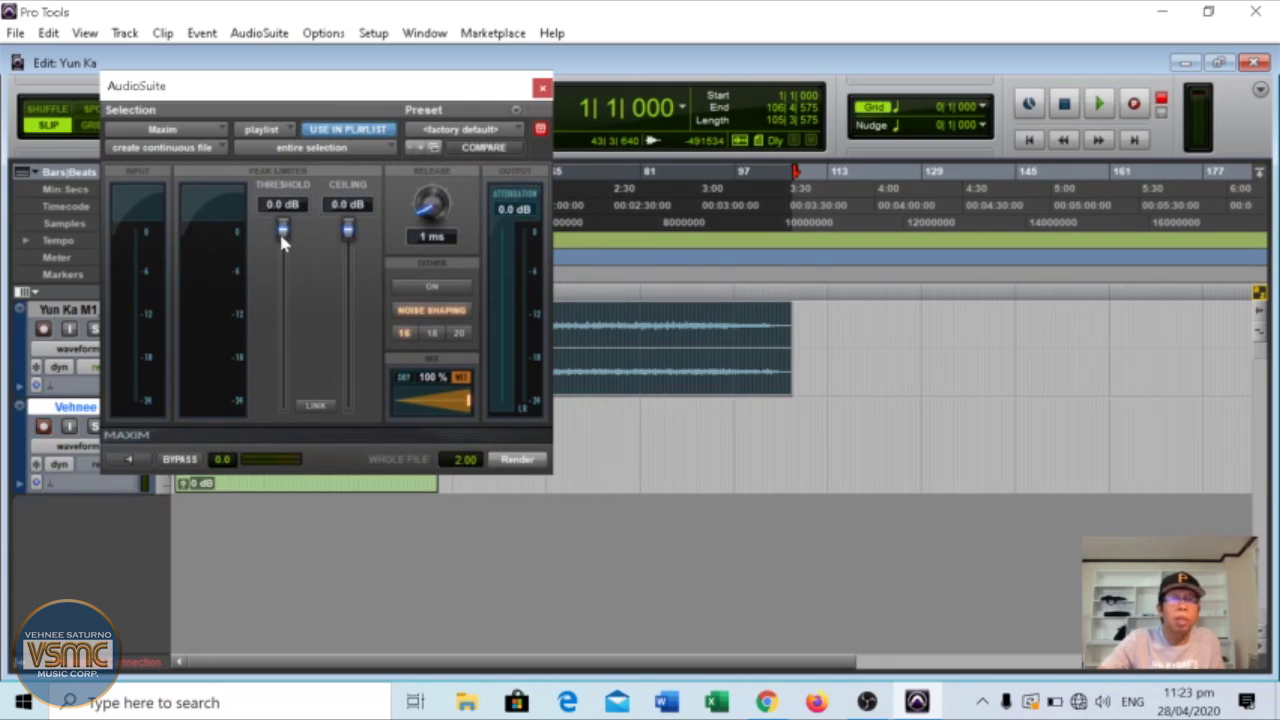
- Lower Maxim's threshold to -8.0 dB, render it onto the instrumental clip and close the plug-in
left_click_drag(283, 238, 285, 254)
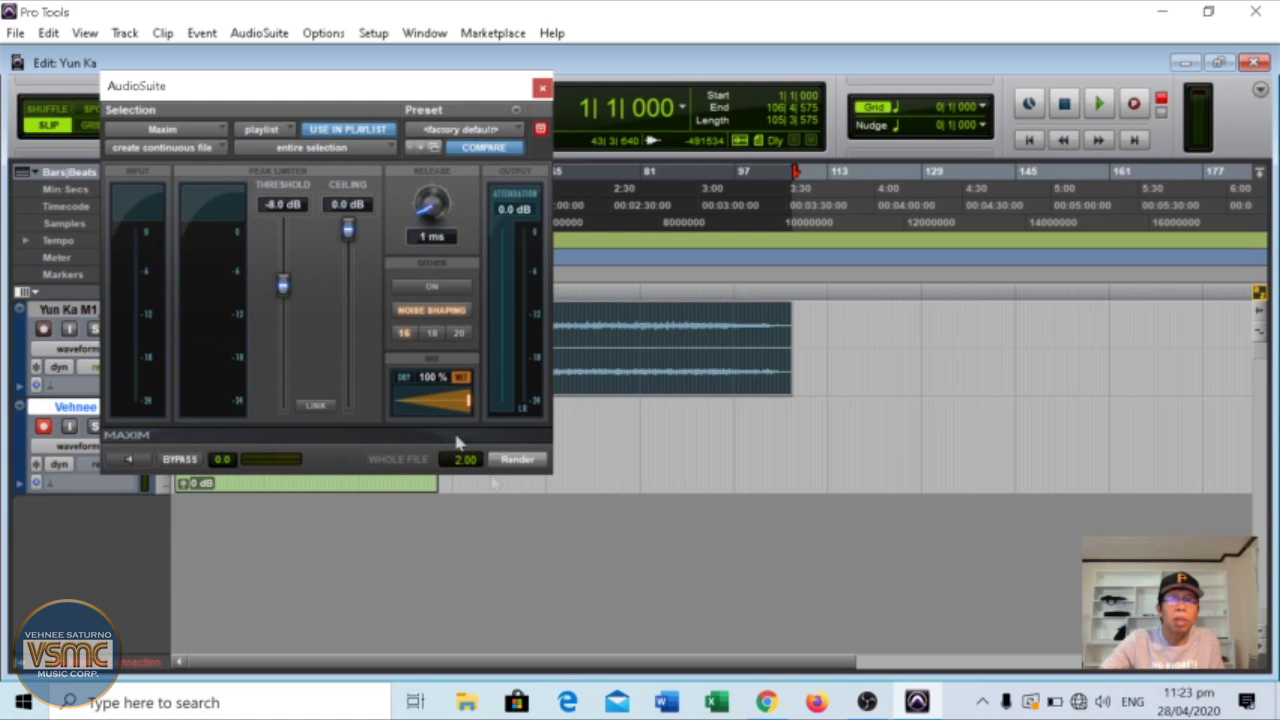
left_click(510, 460)
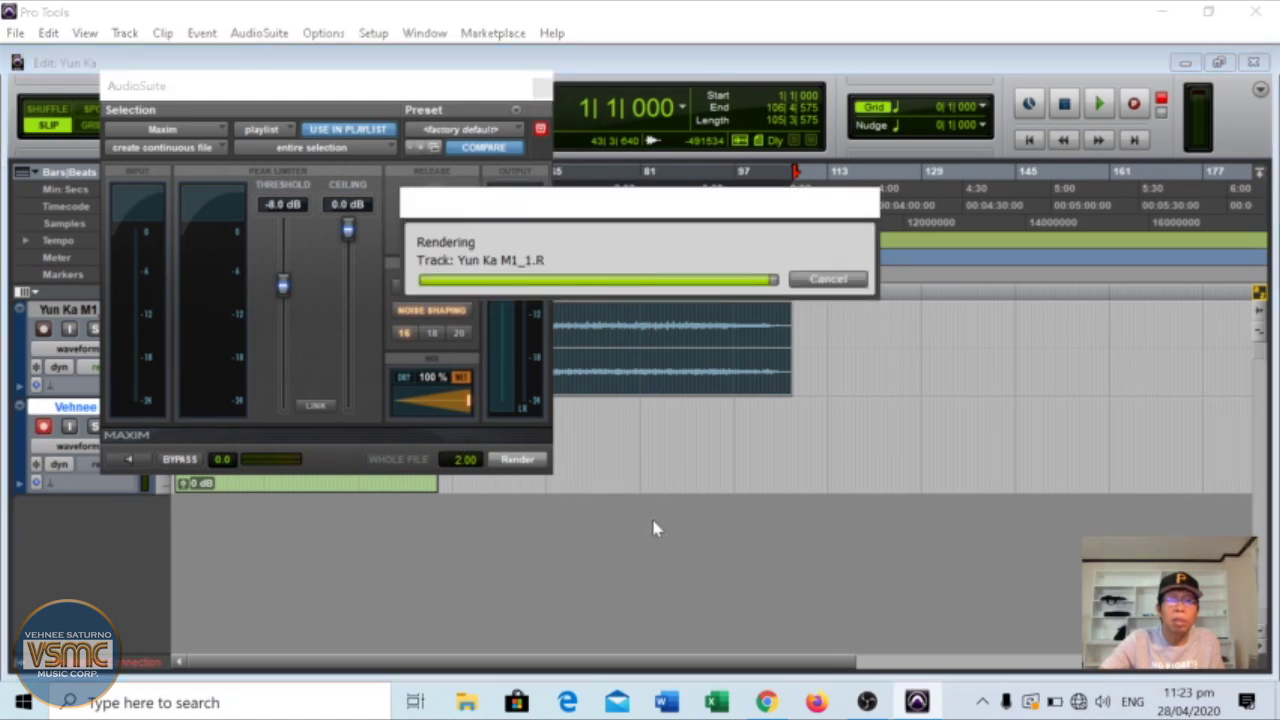
left_click(541, 89)
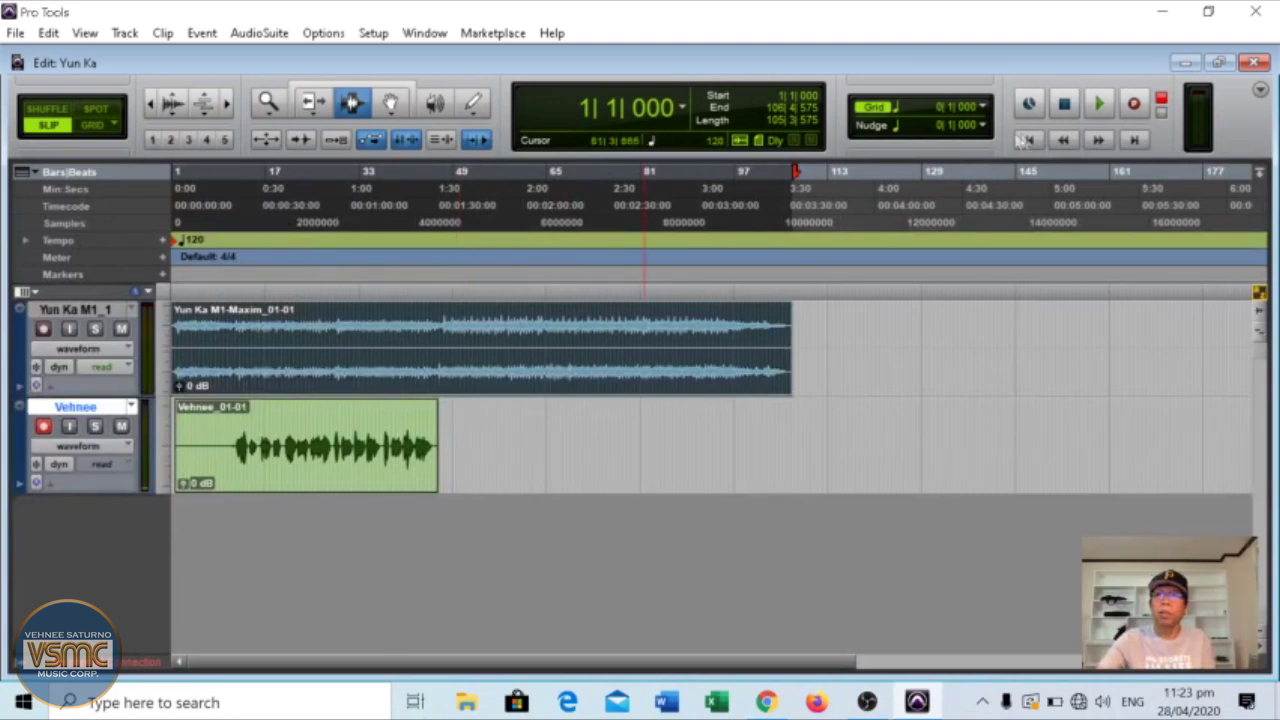
- Play the processed instrumental with the vocal from the session start, about bar 11 and about bar 28, stopping after each passage
left_click(1027, 140)
left_click(1097, 103)
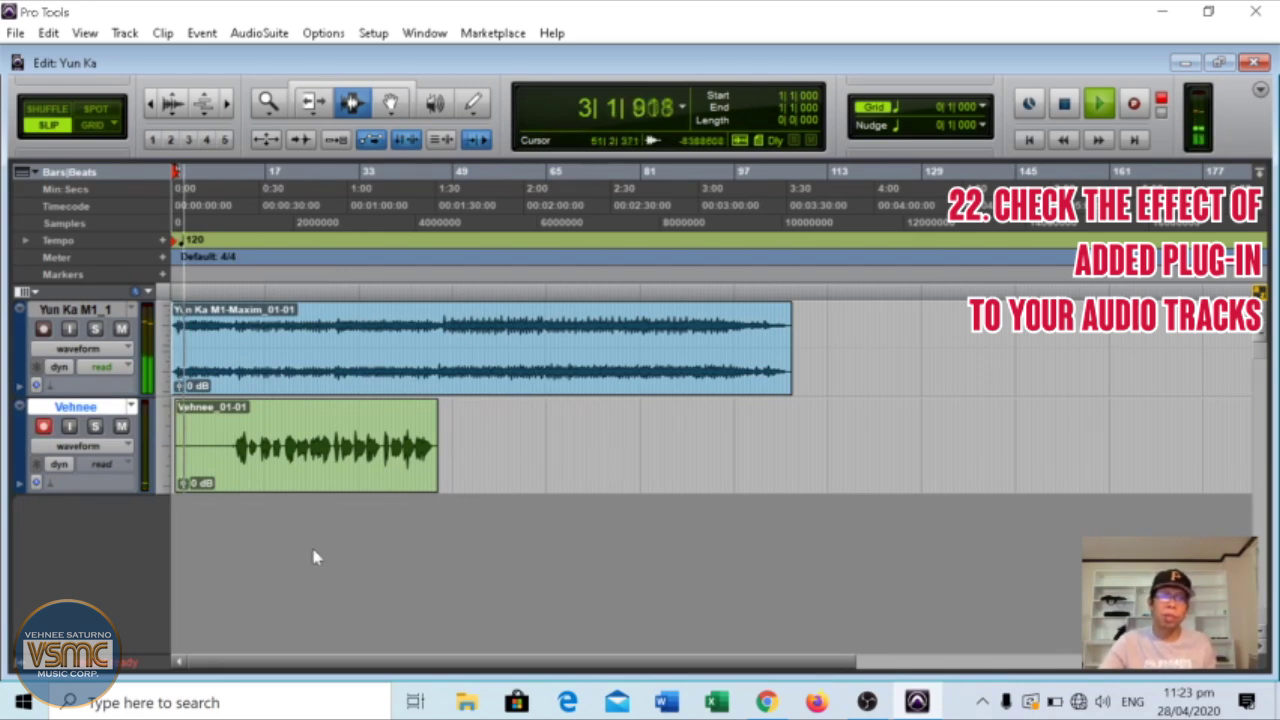
key("space")
left_click(234, 346)
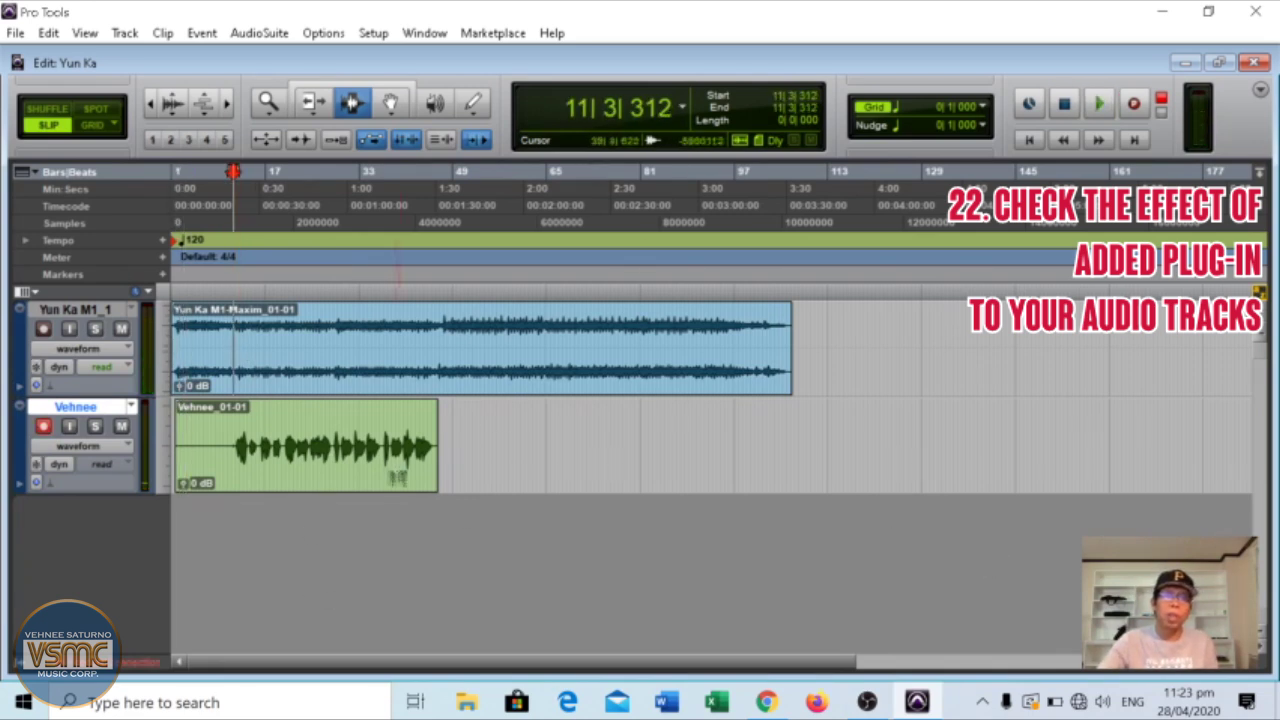
key("space")
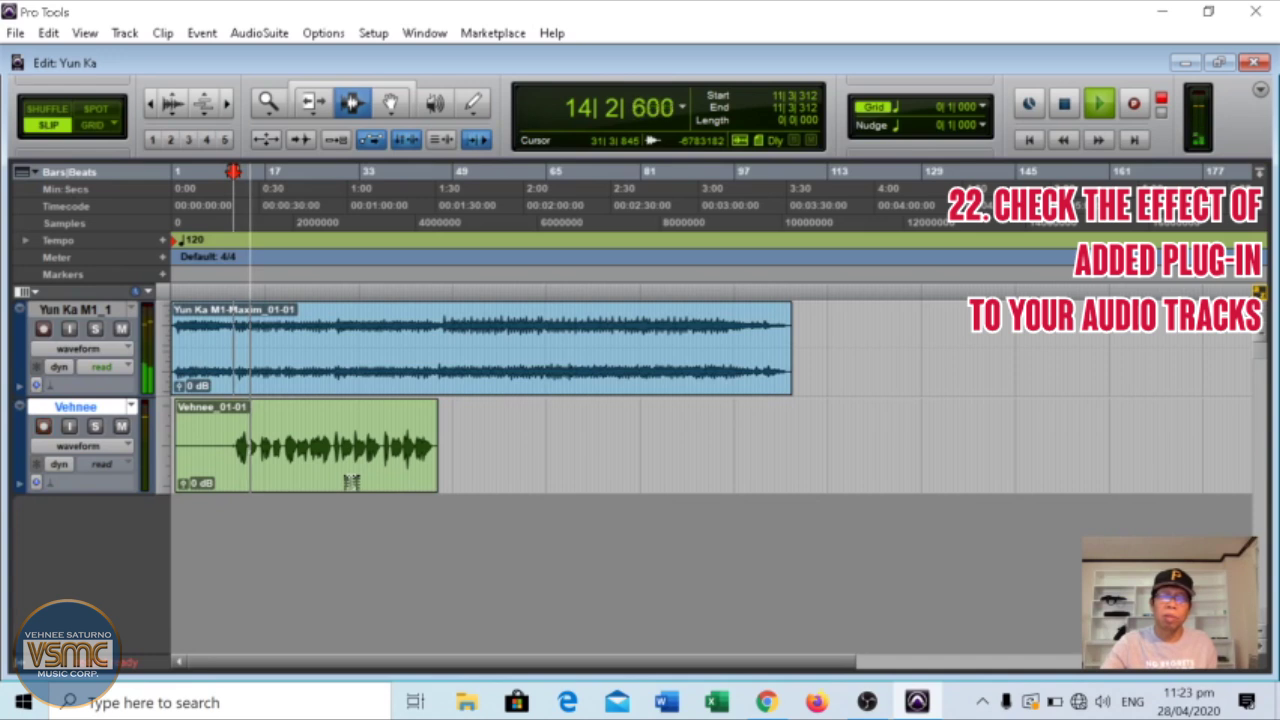
key("space")
left_click(333, 368)
key("space")
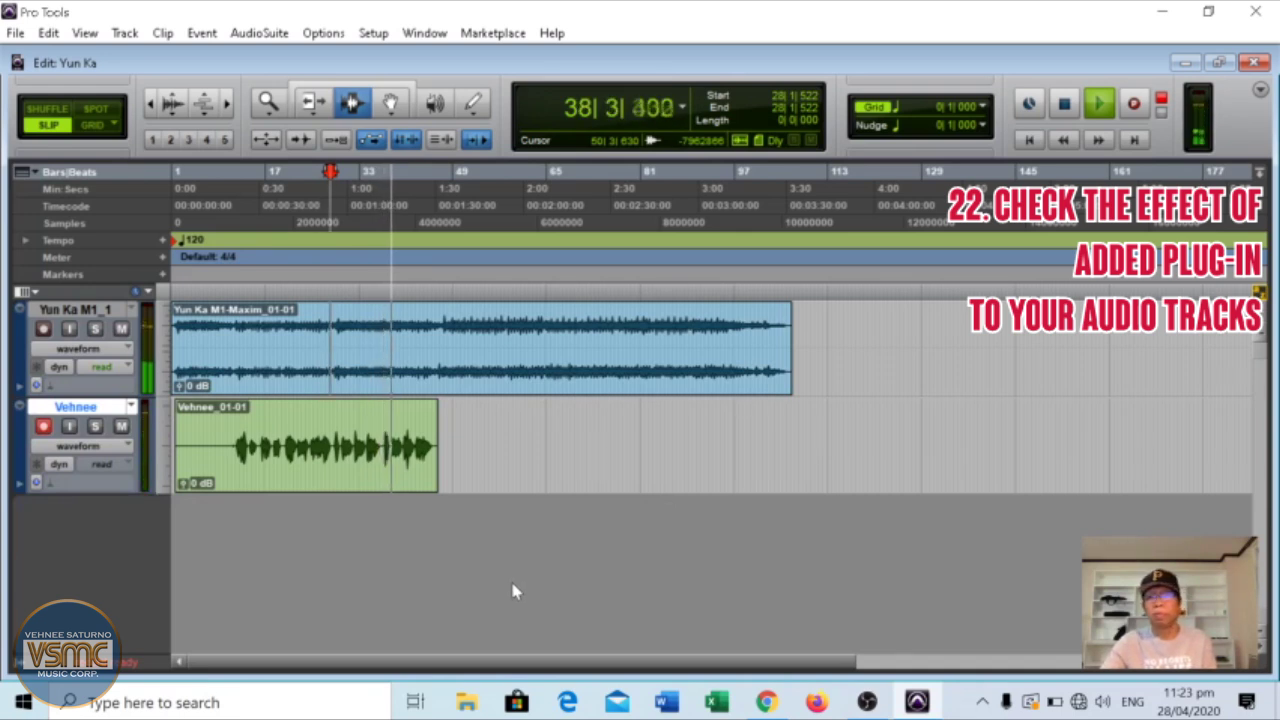
key("space")
- Set the playback start to about bar 11 in the vocal clip and disarm recording on the vocal track in the Mix window
left_click(236, 456)
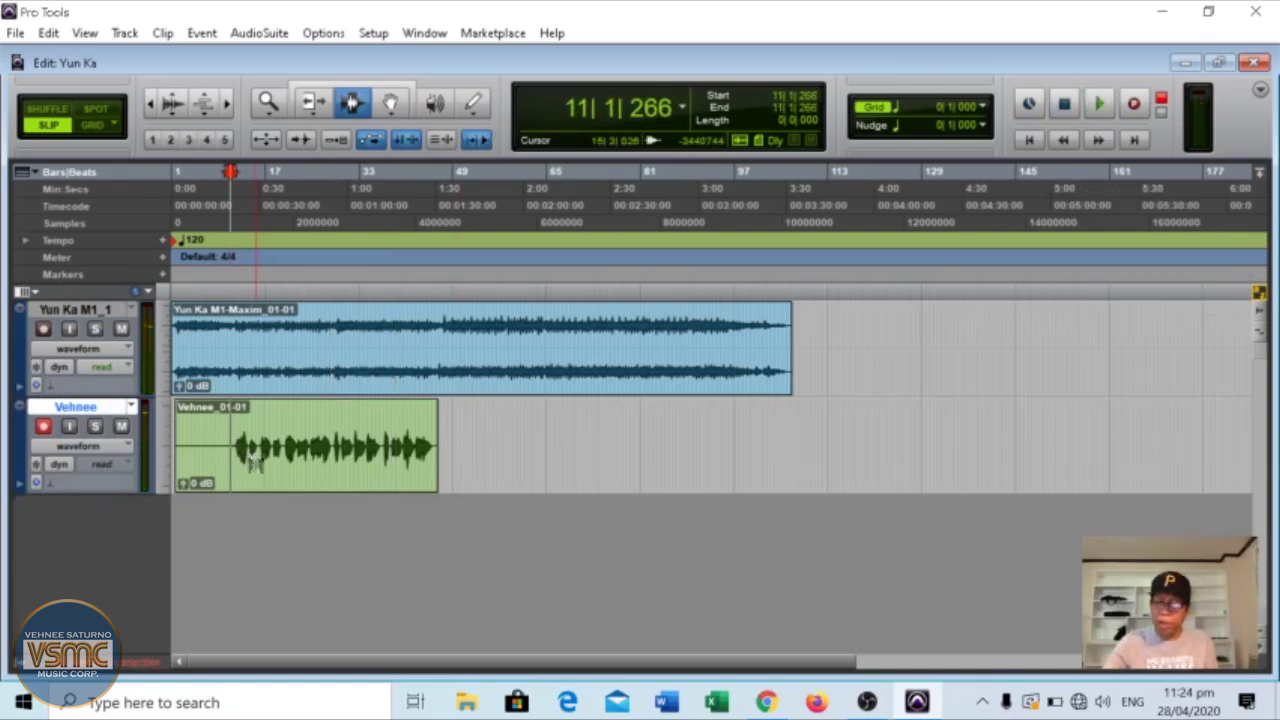
key("ctrl+equal")
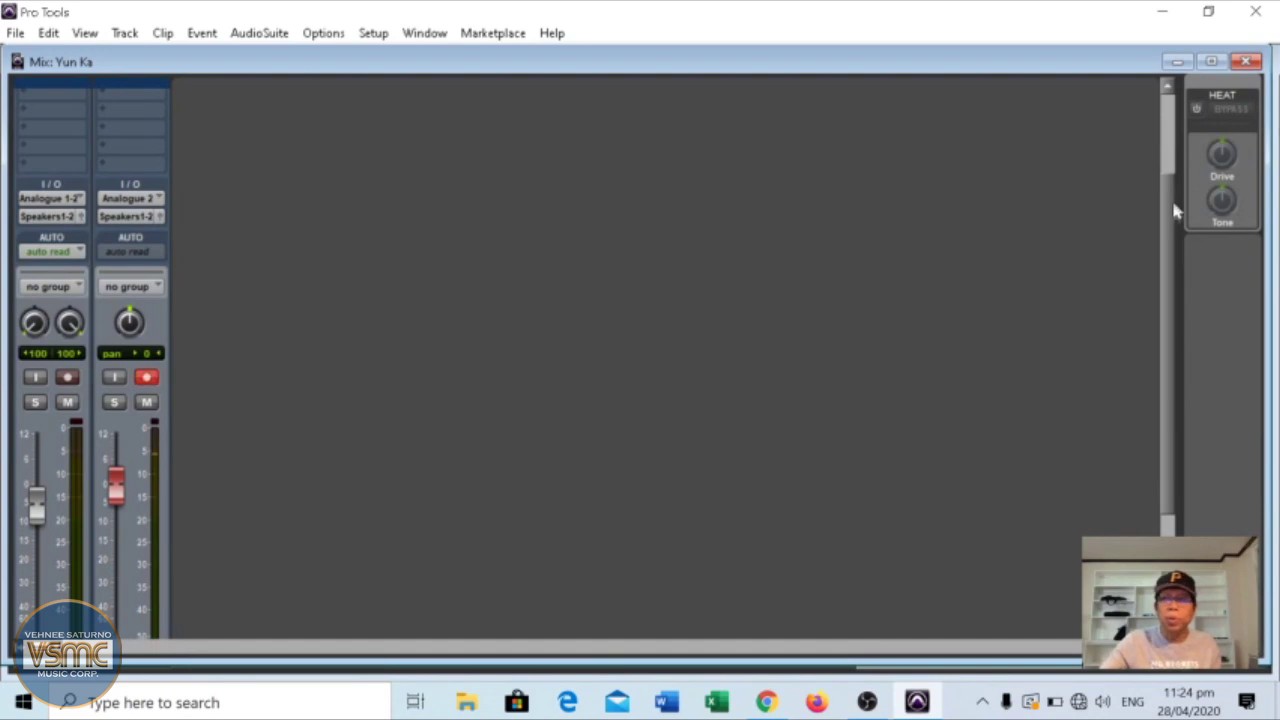
scroll(1168, 251, "down", 3)
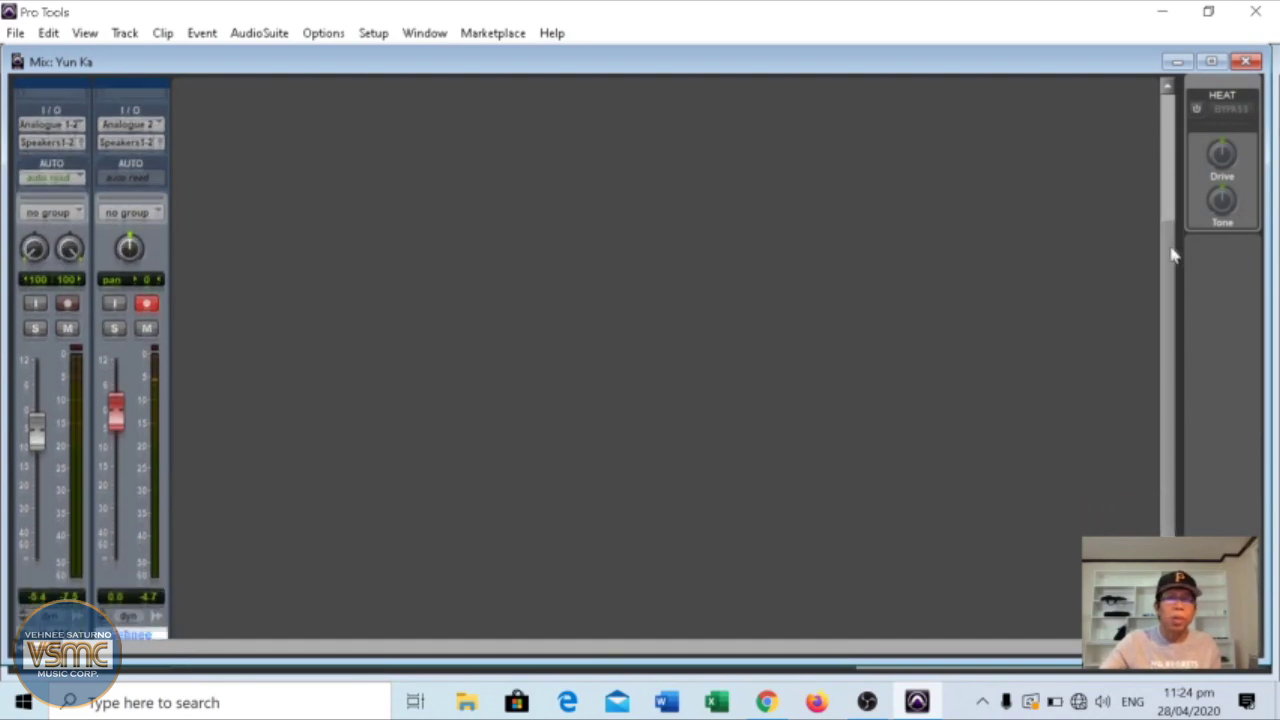
left_click(146, 295)
- Insert the mono Dyn3 Compressor/Limiter in the vocal track's first insert slot and close its window
left_click_drag(1166, 357, 1152, 208)
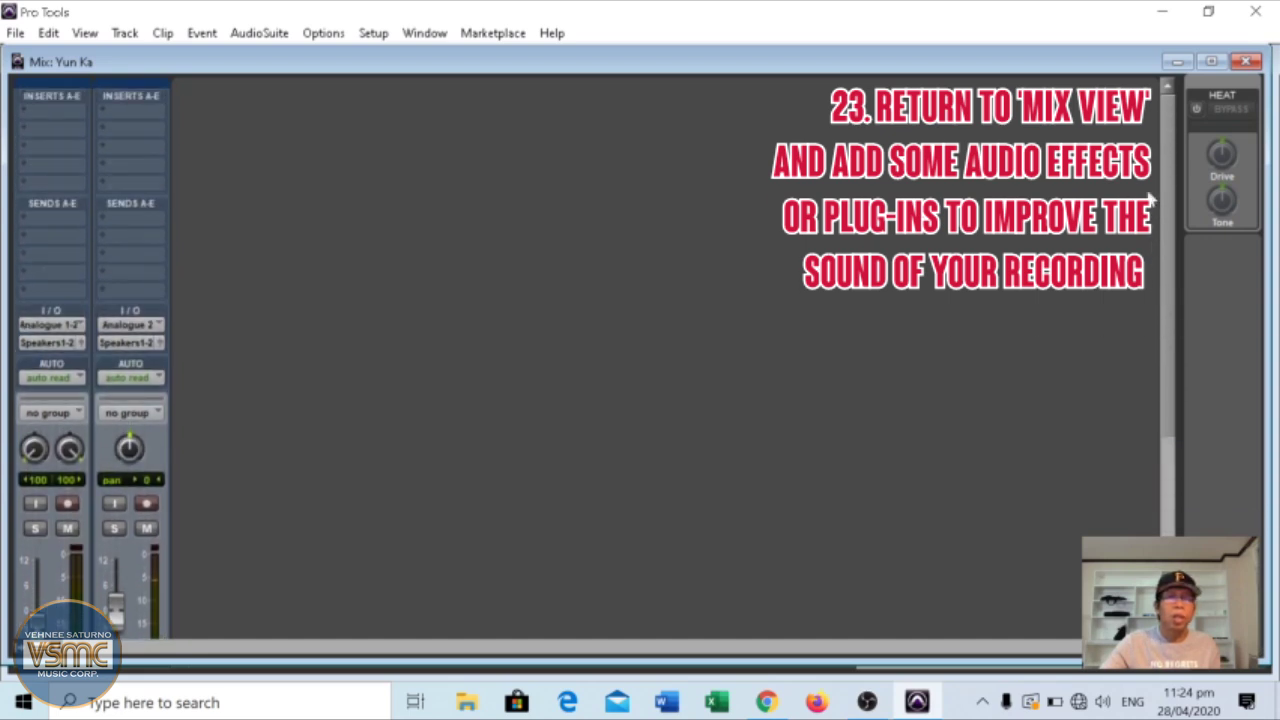
left_click(125, 115)
mouse_move(196, 145)
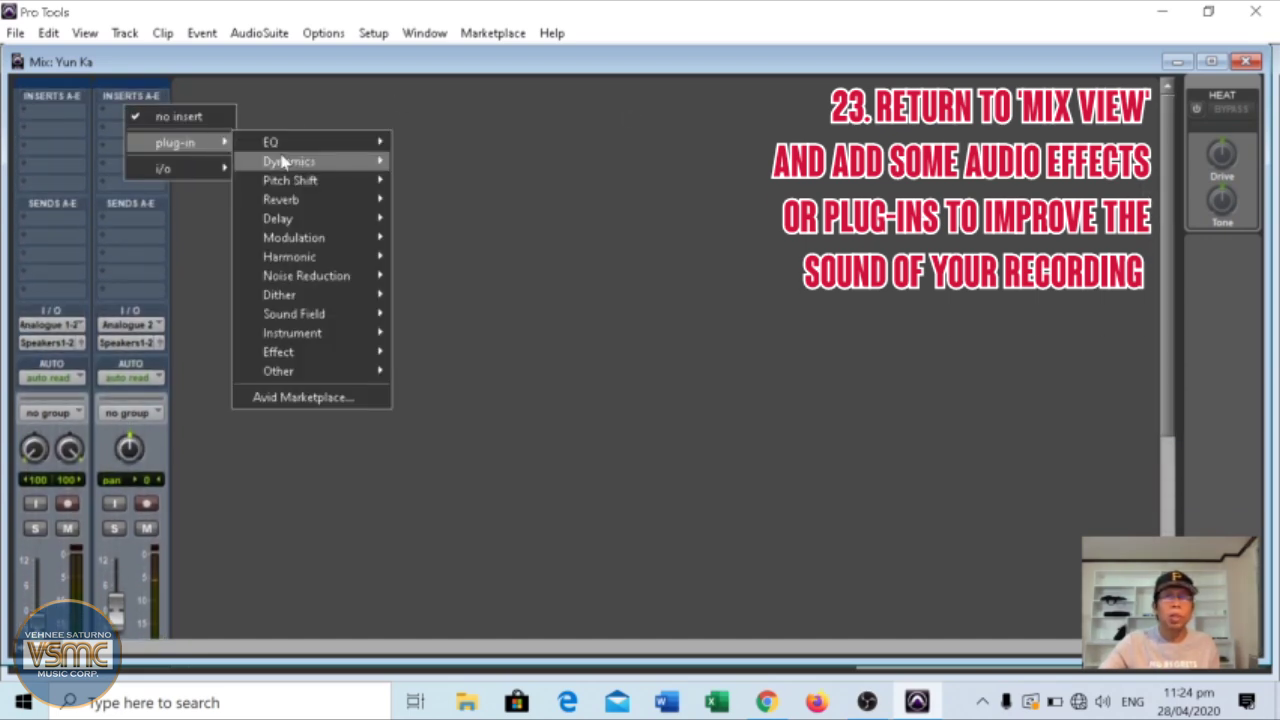
mouse_move(288, 163)
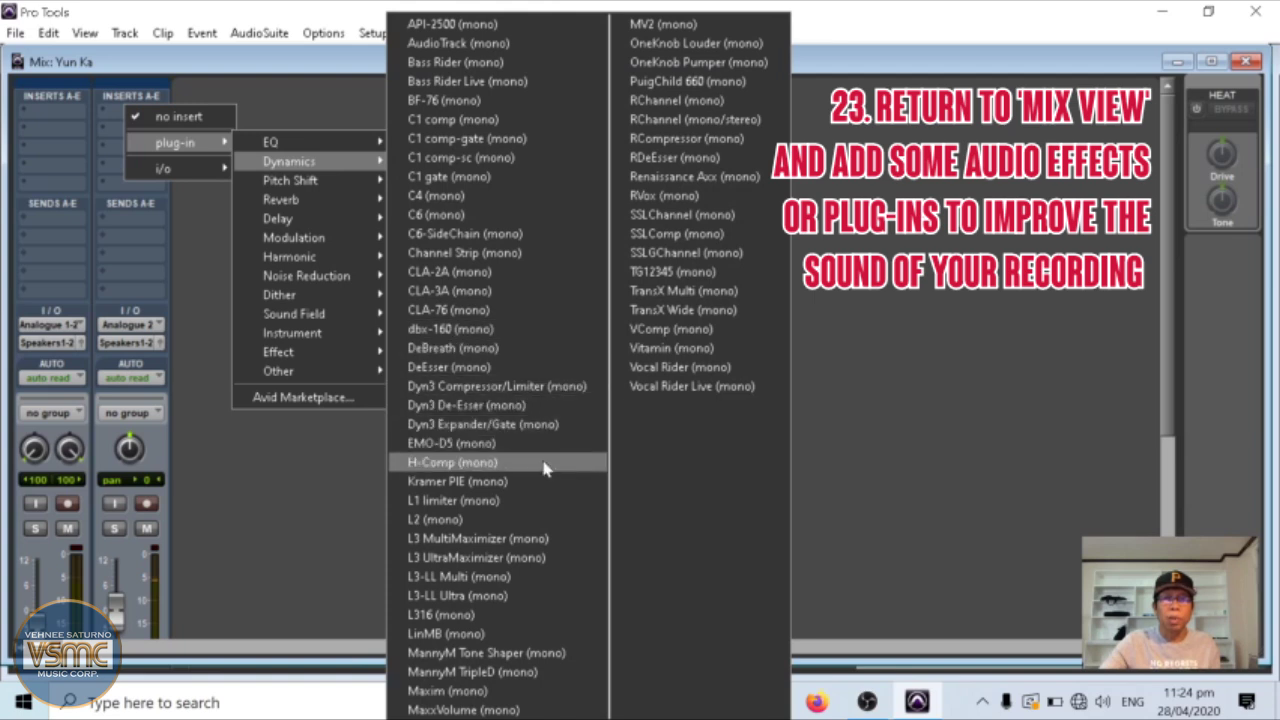
left_click(535, 386)
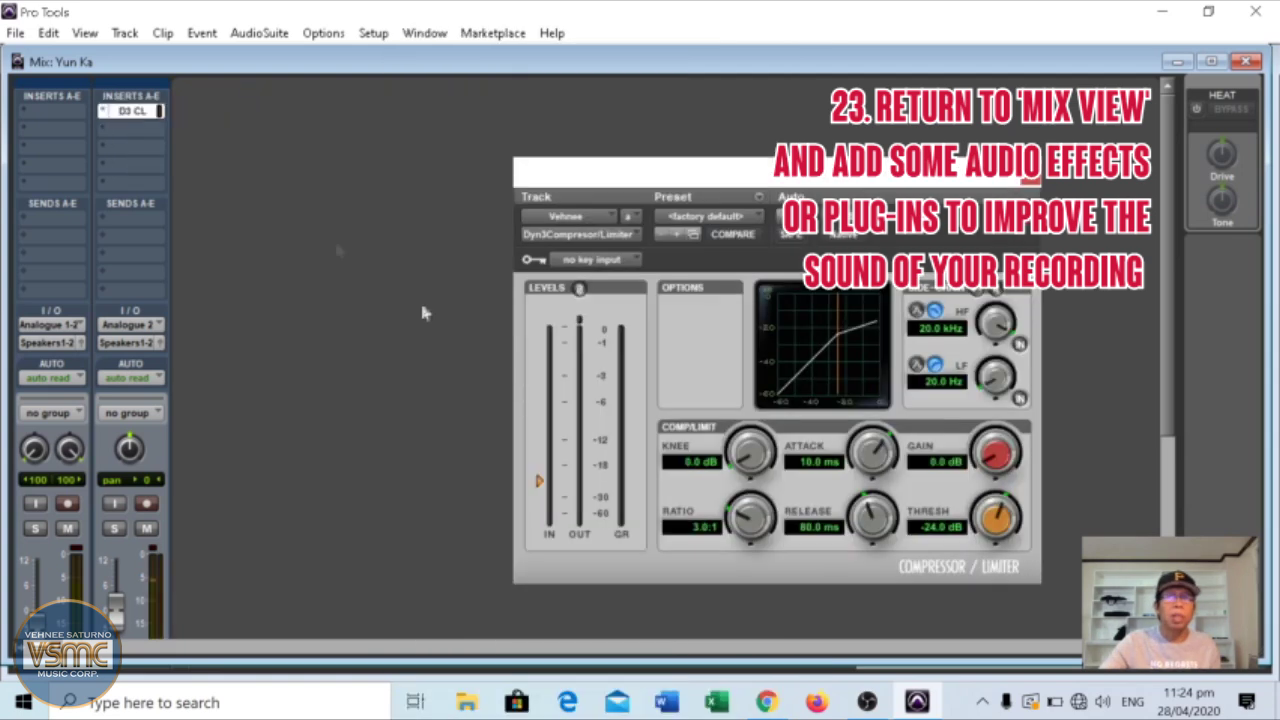
left_click(1035, 180)
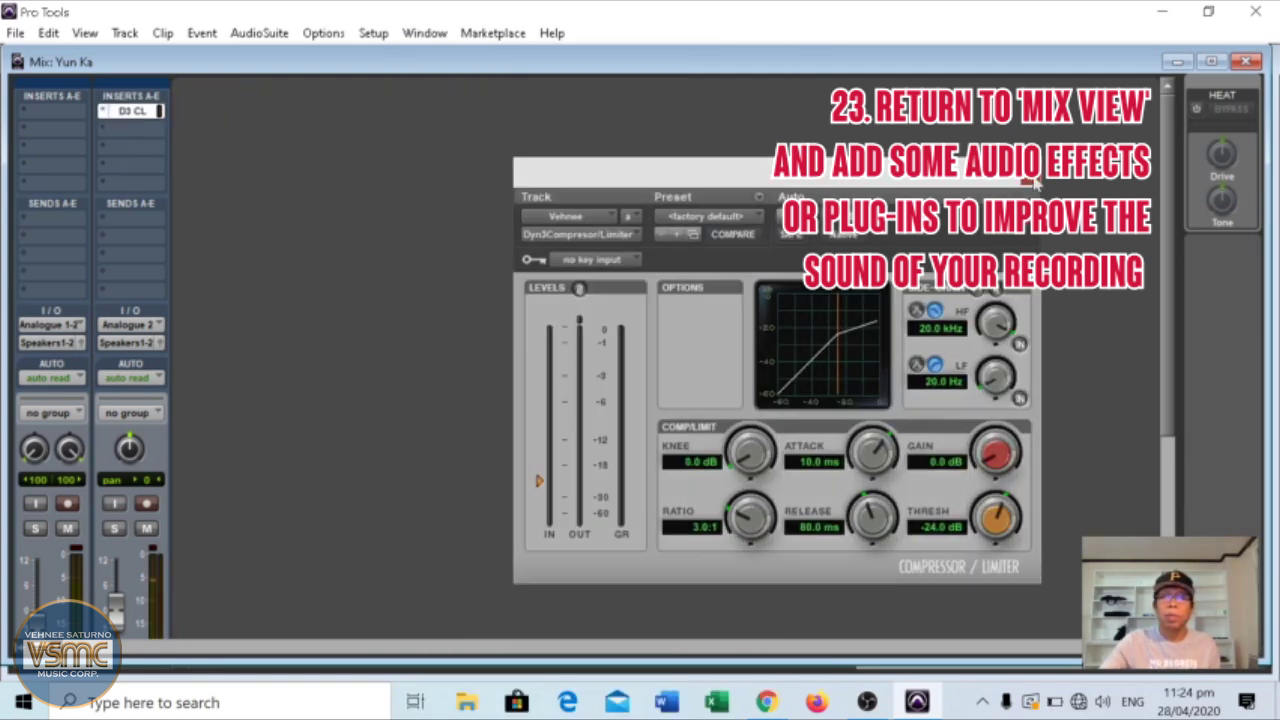
- Insert the mono D-Verb reverb in the vocal track's second slot, set its mix to 20 % and close it
left_click(118, 127)
mouse_move(206, 166)
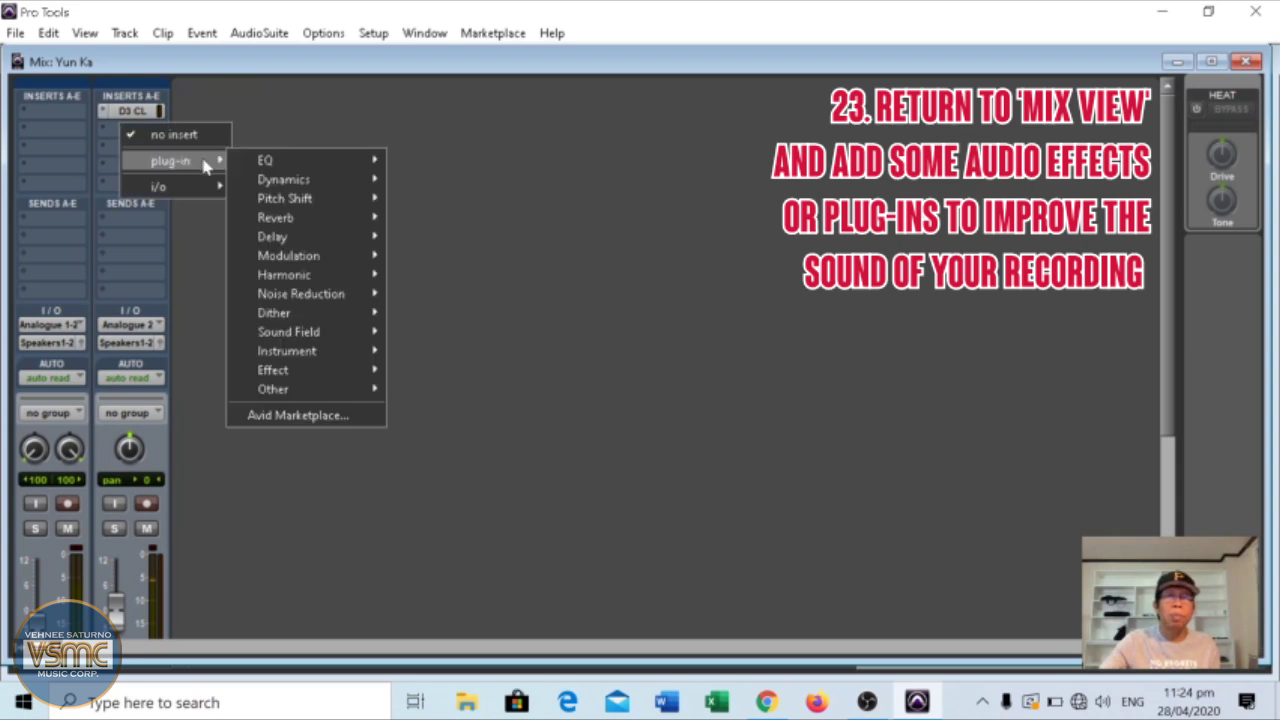
mouse_move(305, 207)
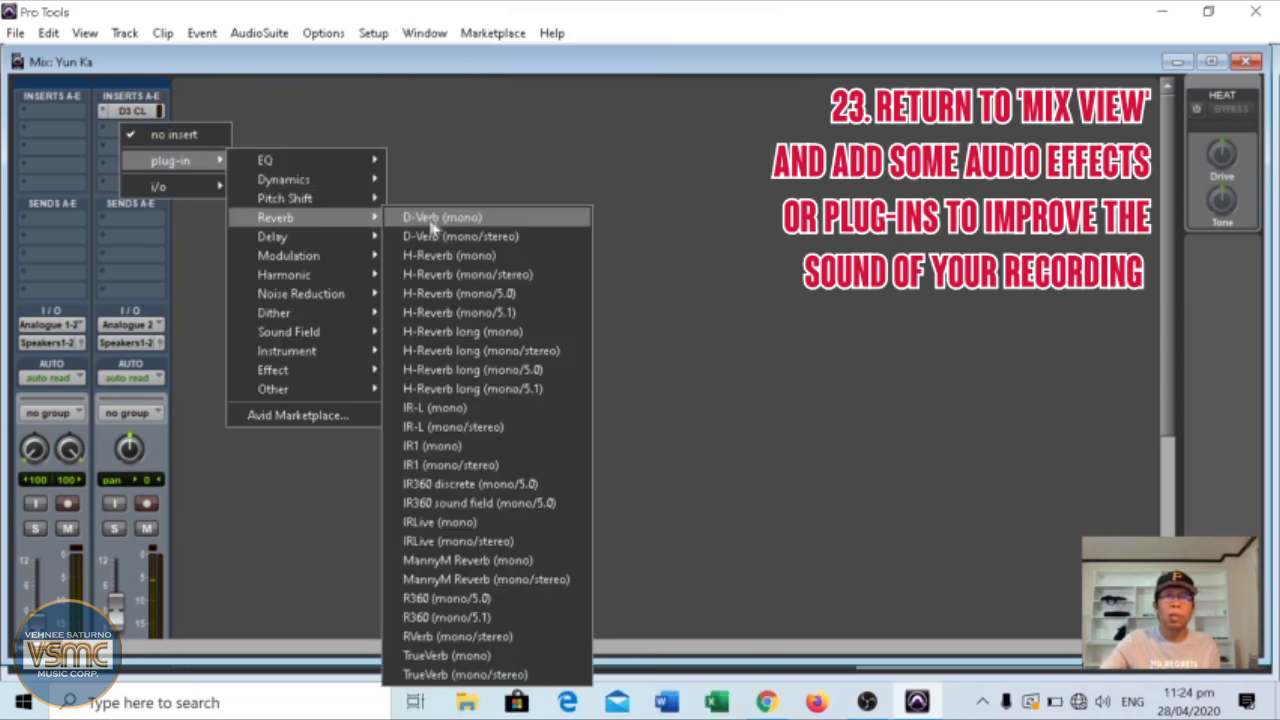
left_click(446, 228)
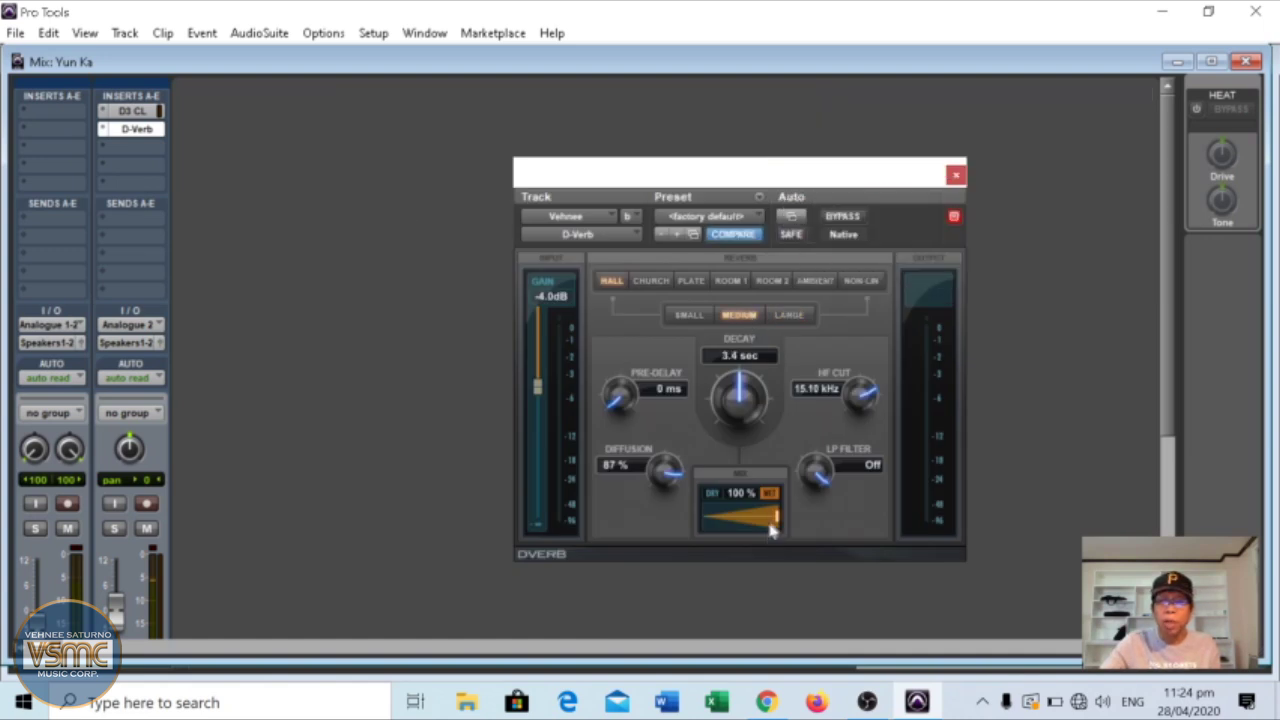
left_click_drag(777, 521, 728, 526)
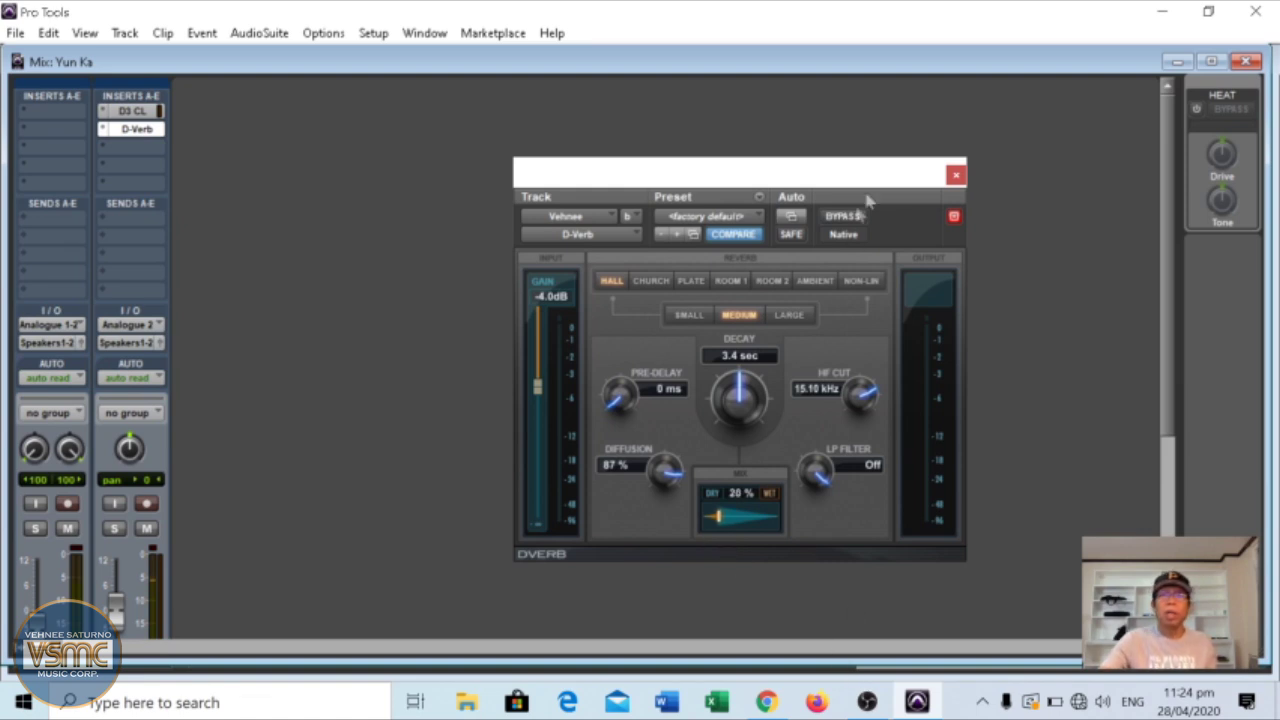
left_click(953, 177)
- Insert the mono EQ3 7-Band equalizer in the vocal track's third insert slot
left_click(128, 148)
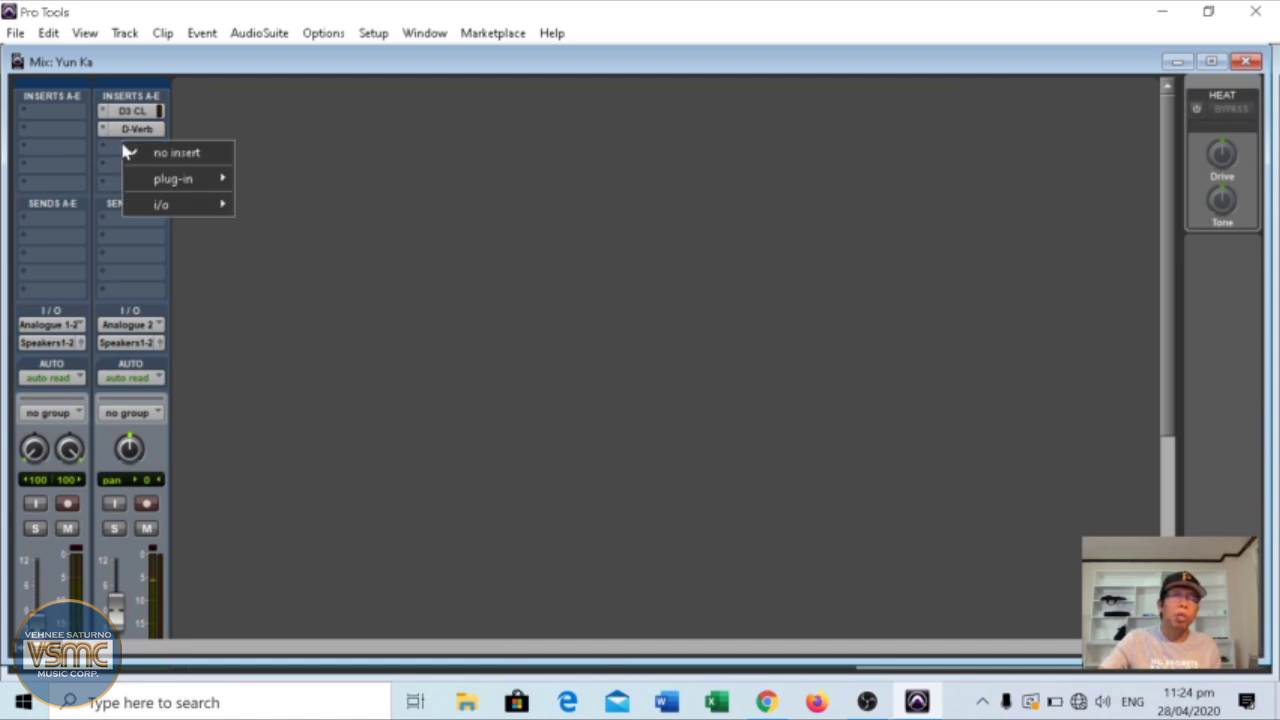
mouse_move(200, 190)
mouse_move(380, 186)
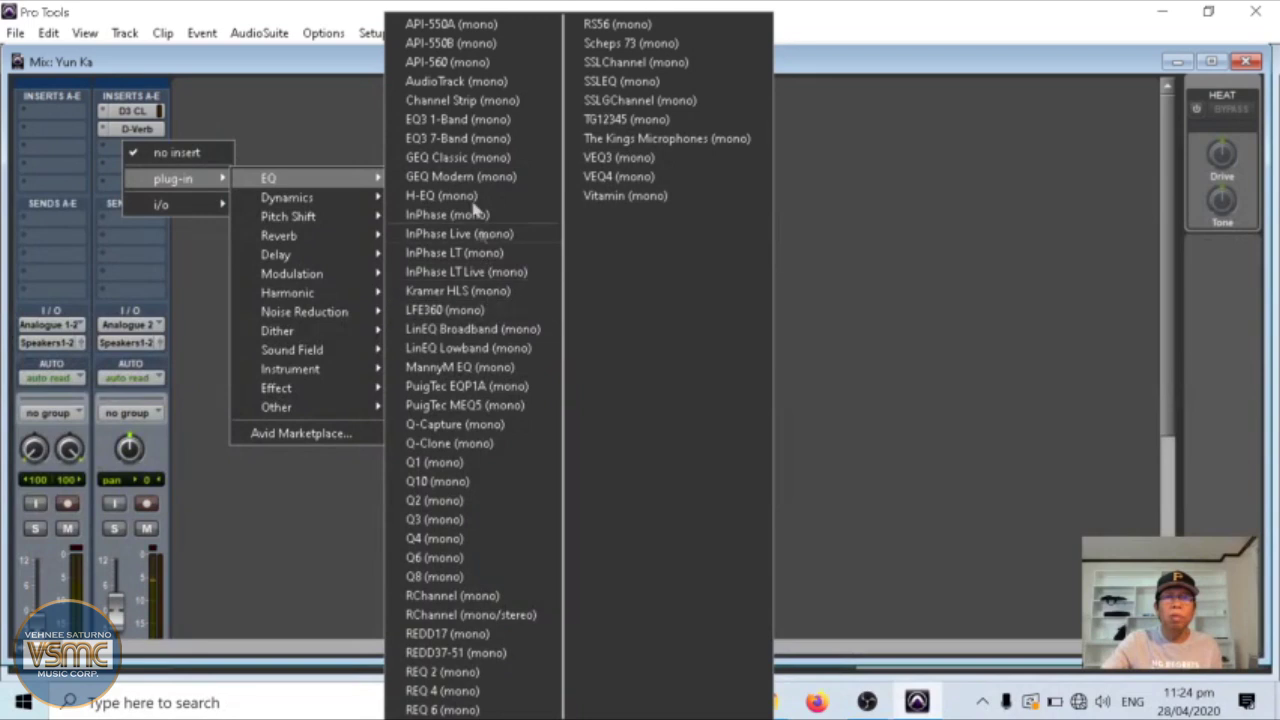
left_click(471, 145)
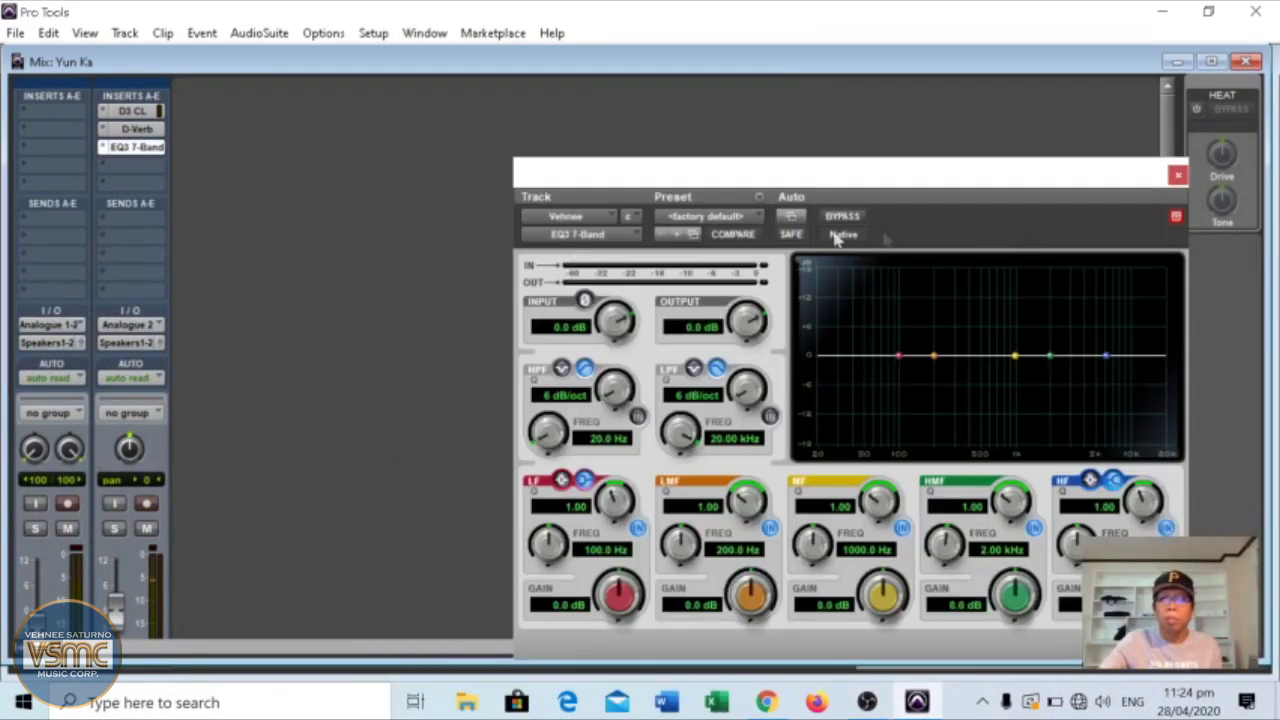
- Load the Vocals preset Male Vox - 7 Band in the equalizer, slightly adjust its low-frequency band and close the plug-in
left_click(756, 214)
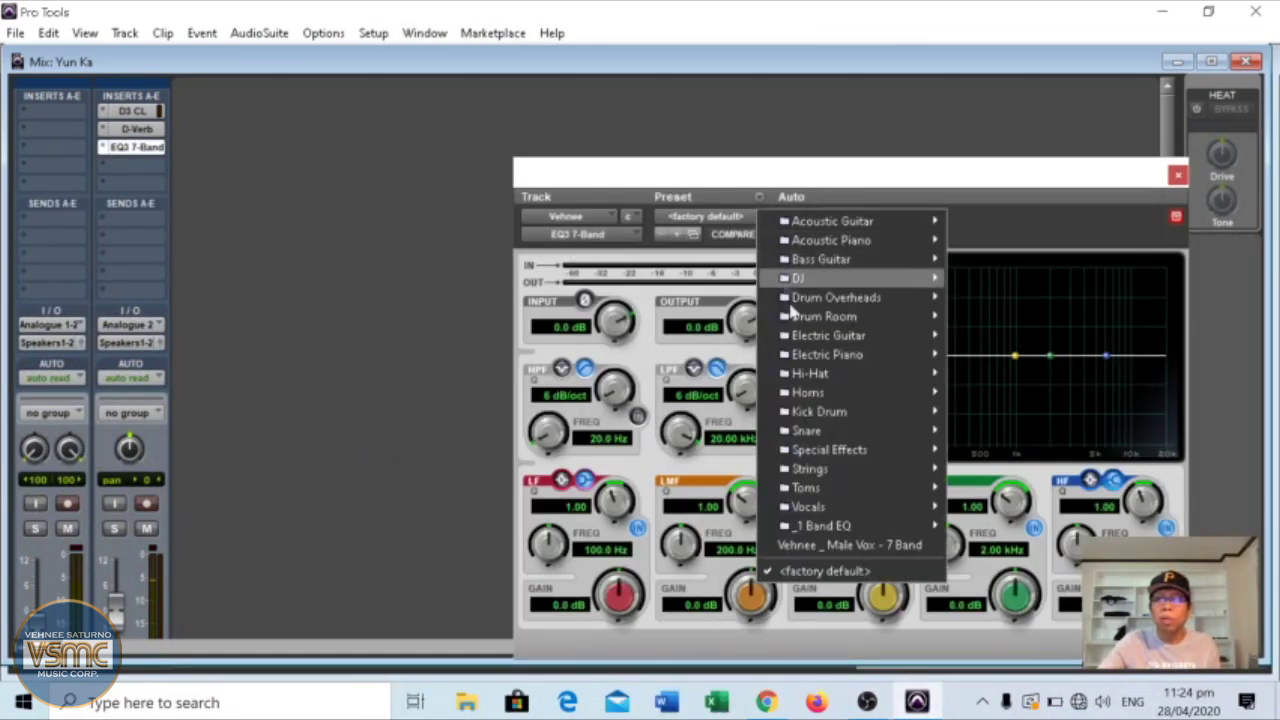
mouse_move(885, 512)
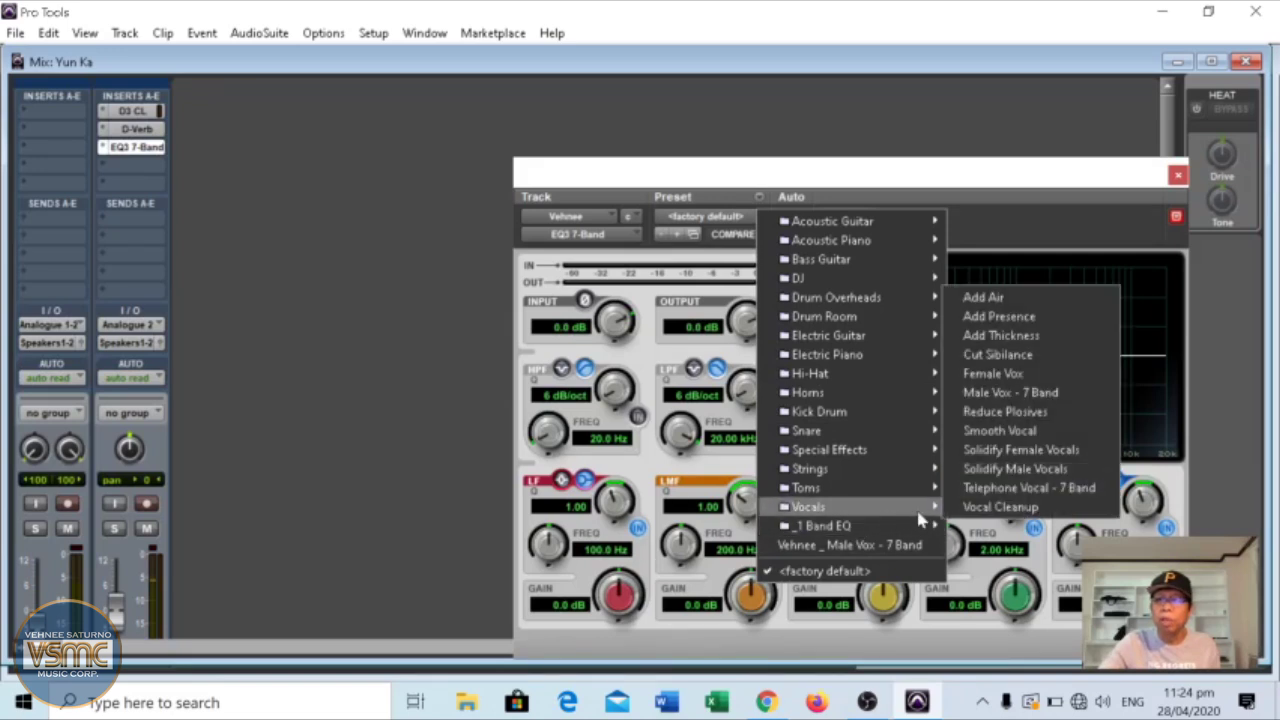
left_click(1012, 393)
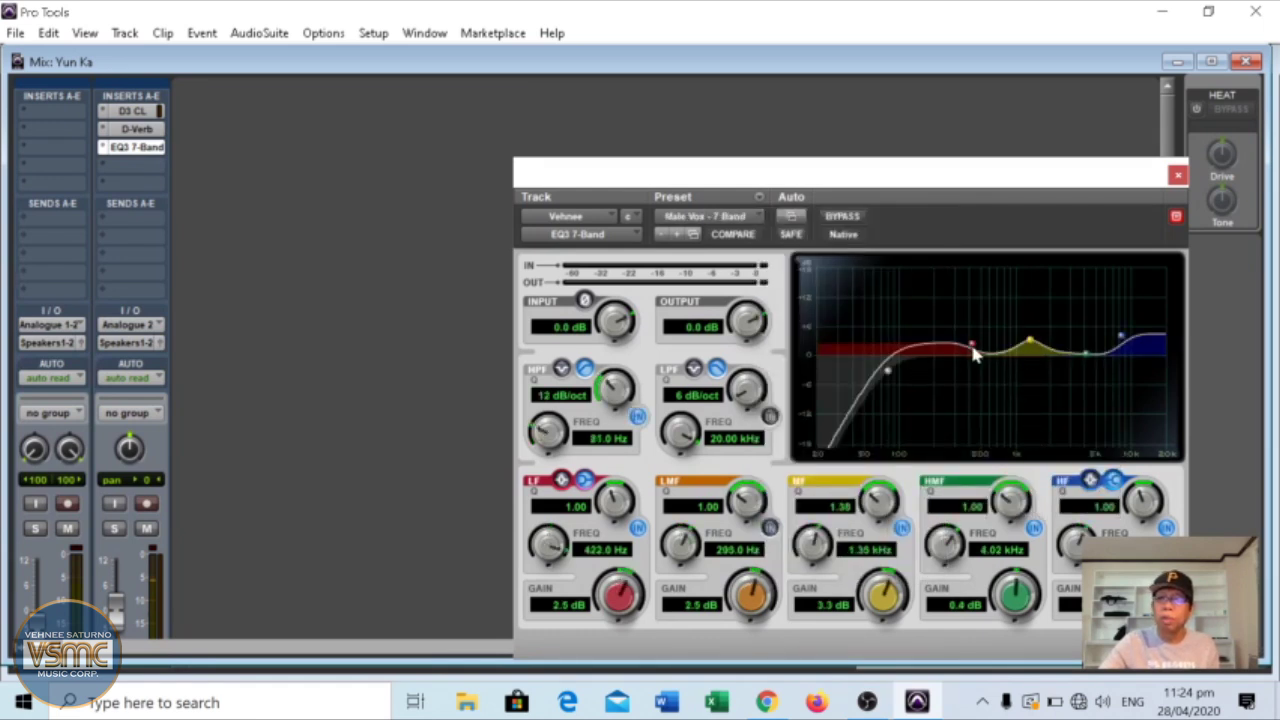
left_click_drag(972, 350, 968, 355)
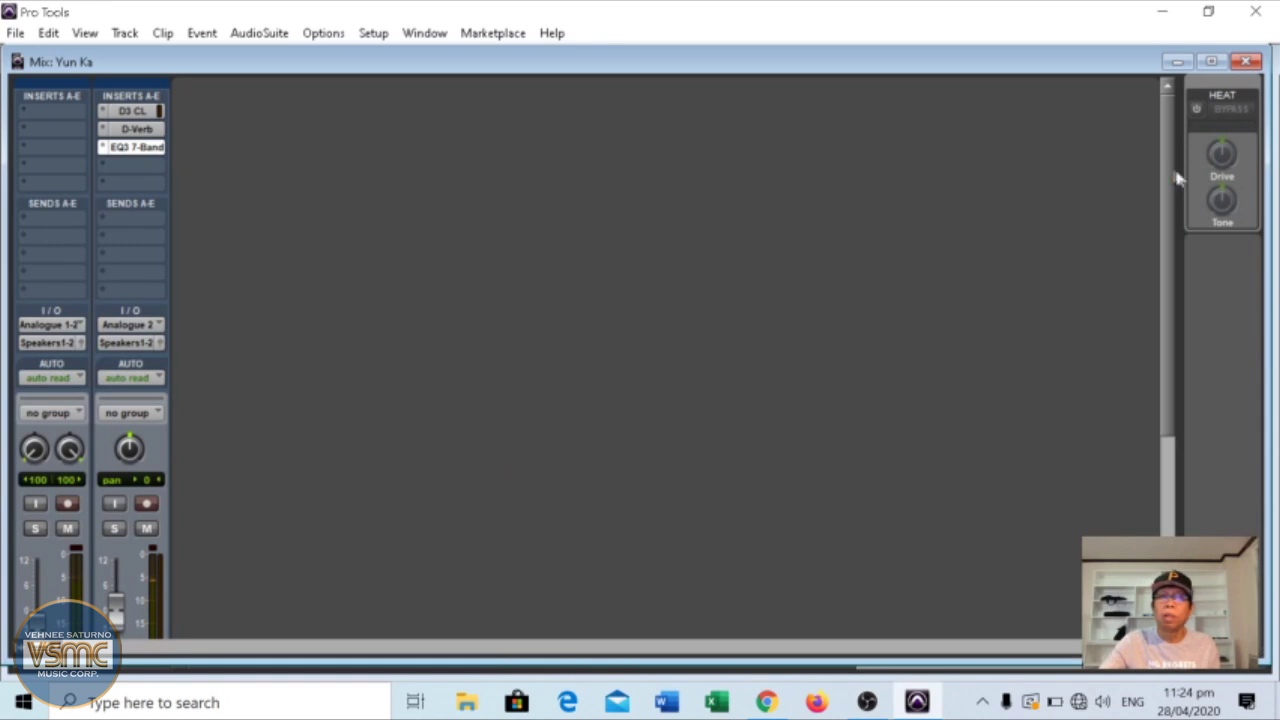
left_click(1178, 175)
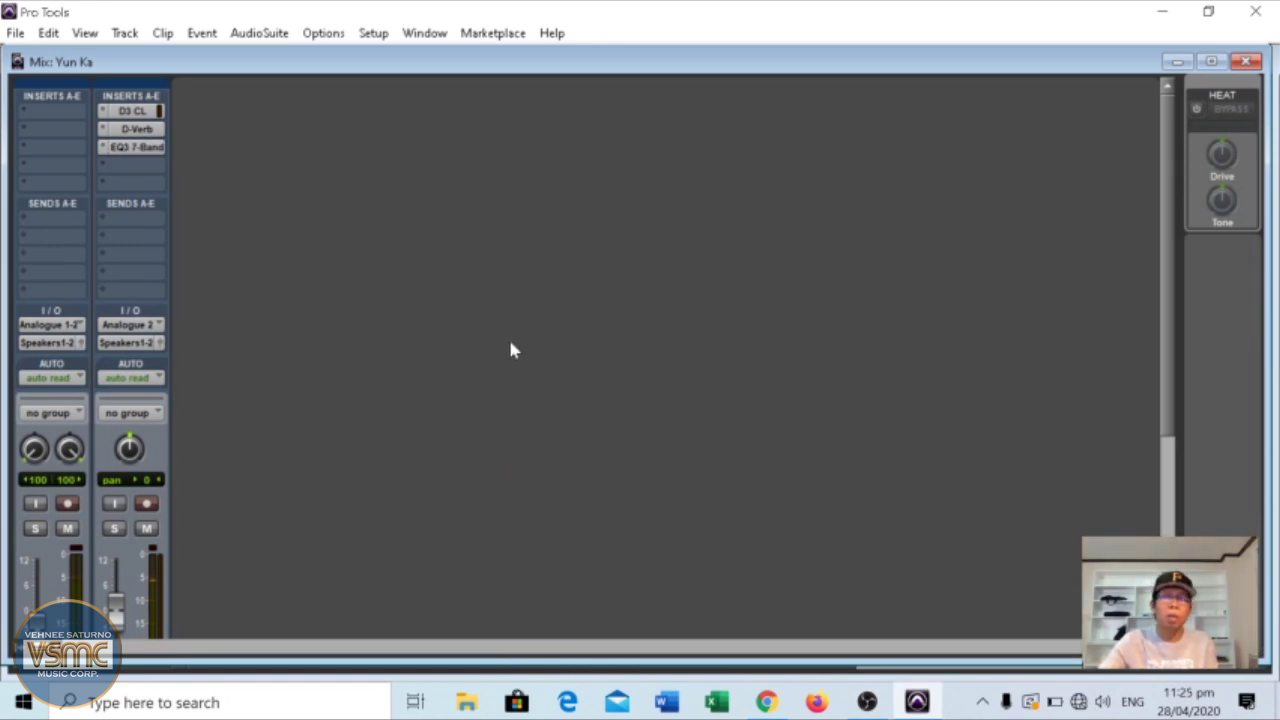
- While playing from about bar 11, set the vocal compressor's threshold to -16.4 dB, close it and stop playback at about bar 23
key("ctrl+equal")
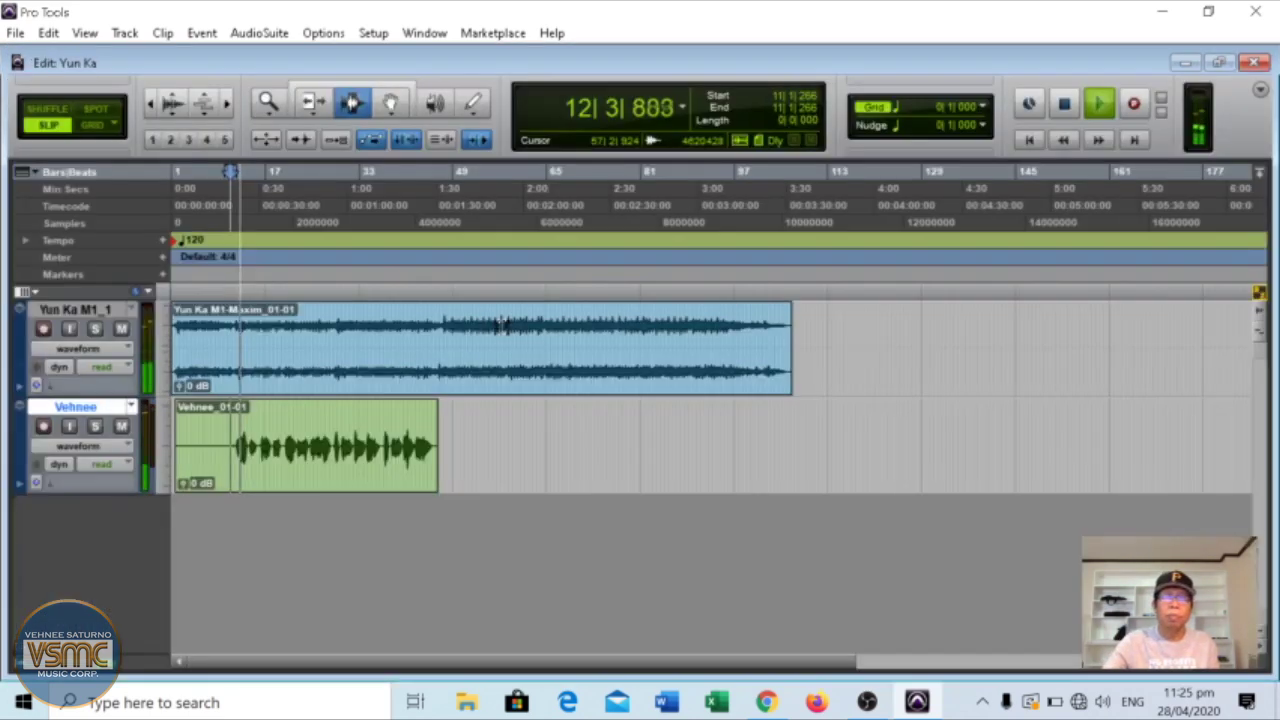
key("ctrl+equal")
mouse_move(1169, 201)
left_mouse_down()
mouse_move(1181, 244)
mouse_move(1177, 189)
left_mouse_up()
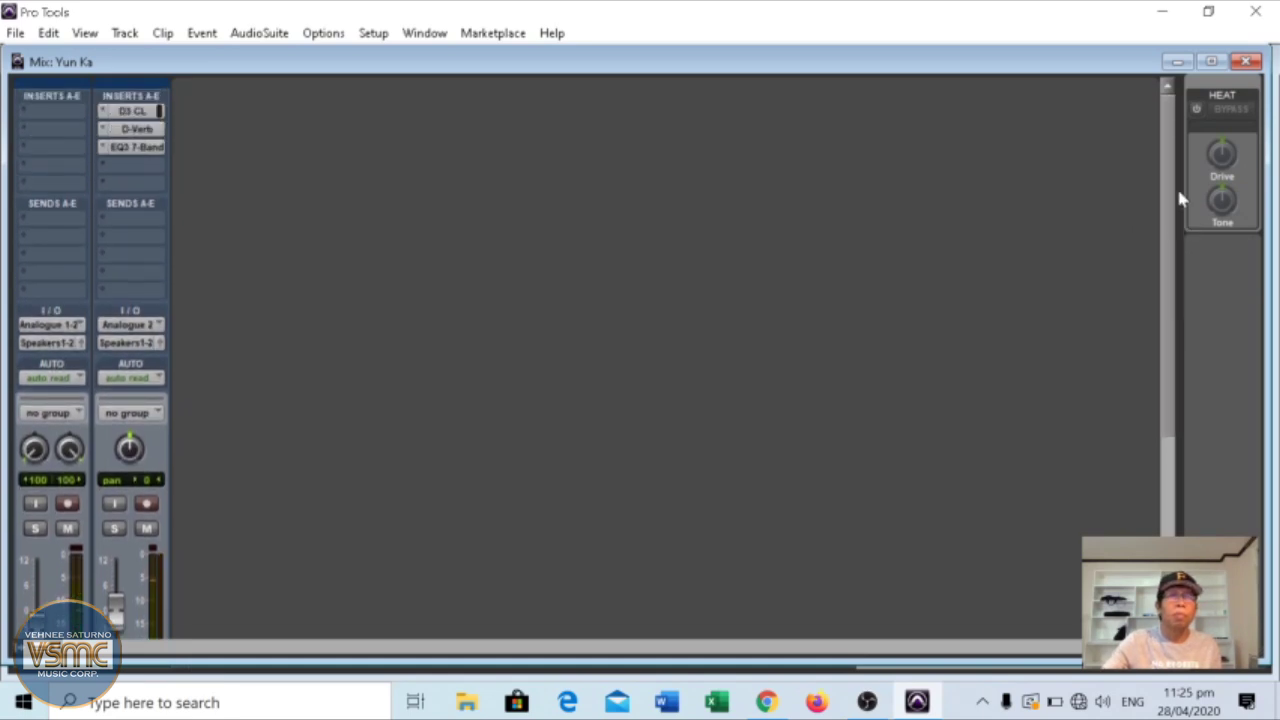
left_click(136, 113)
left_click_drag(995, 519, 990, 484)
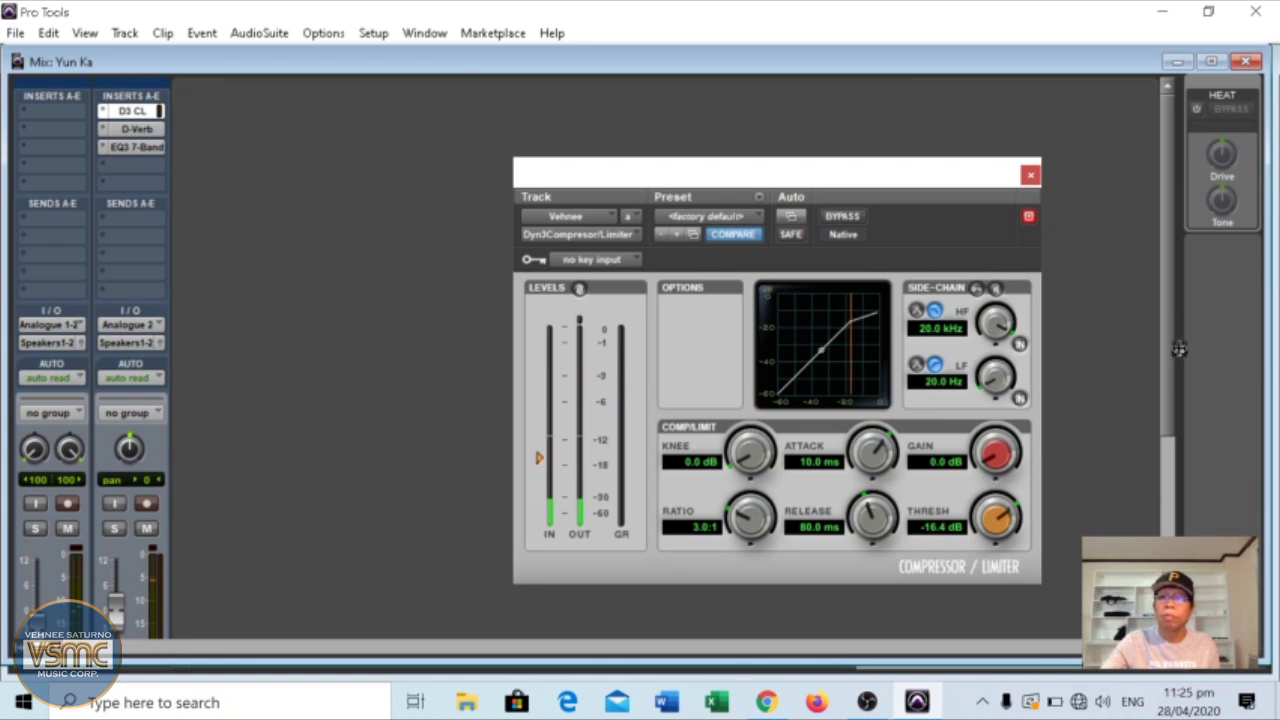
scroll(1175, 349, "down", 3)
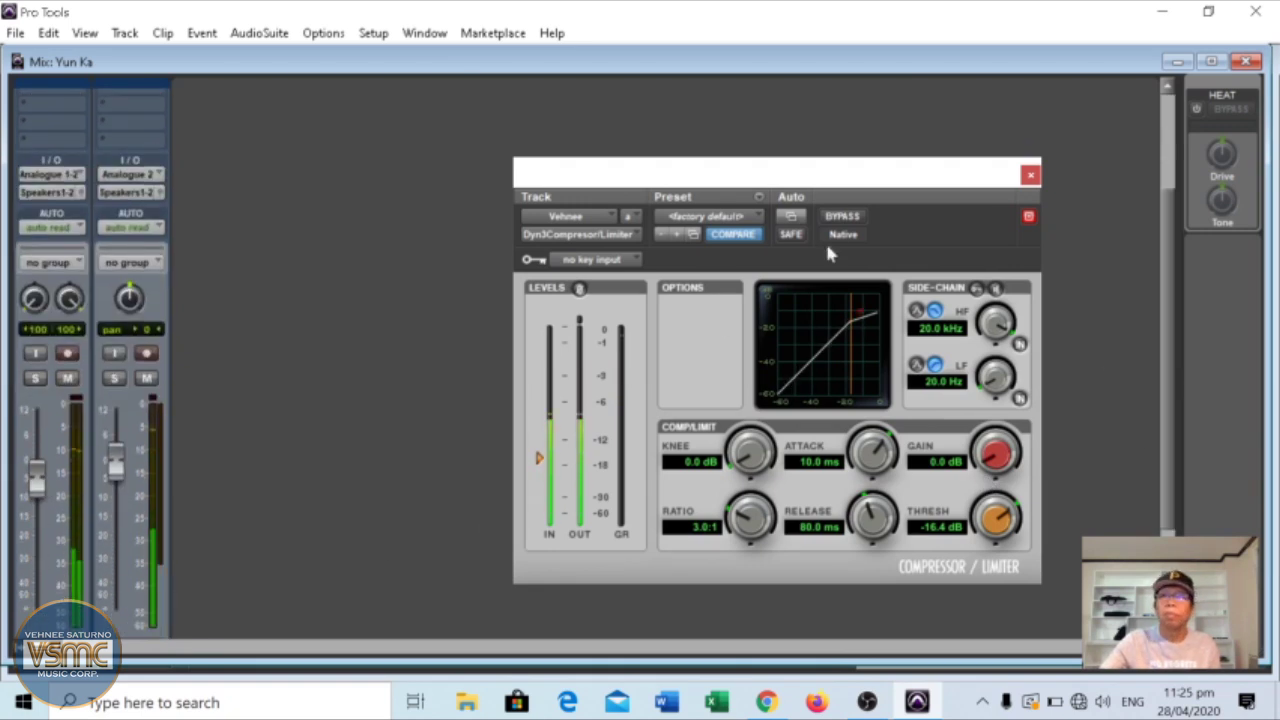
left_click(1030, 175)
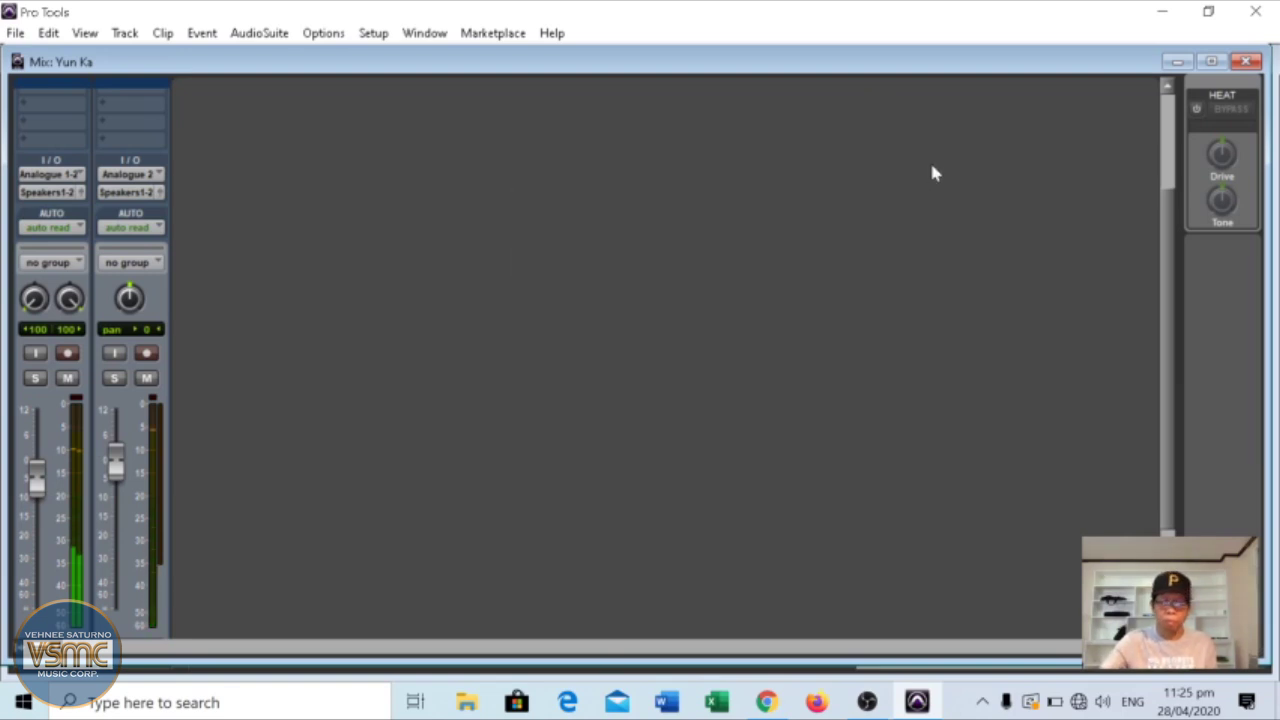
key("ctrl+equal")
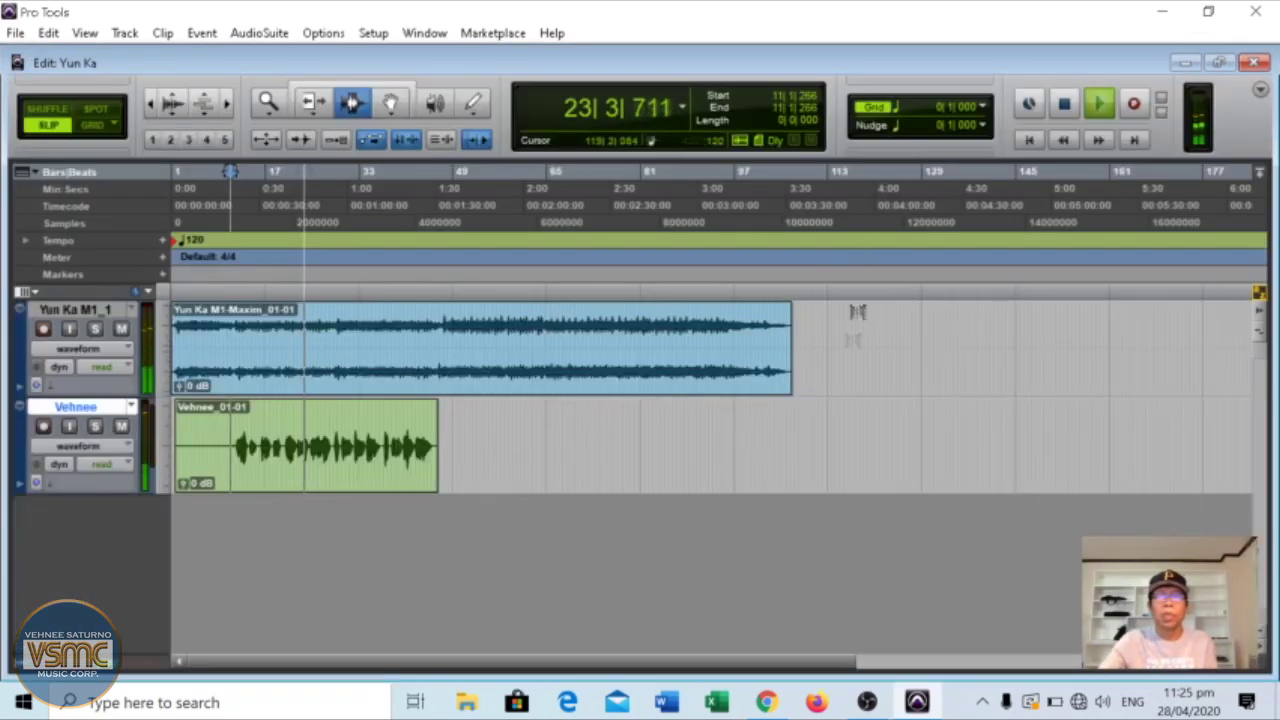
key("space")
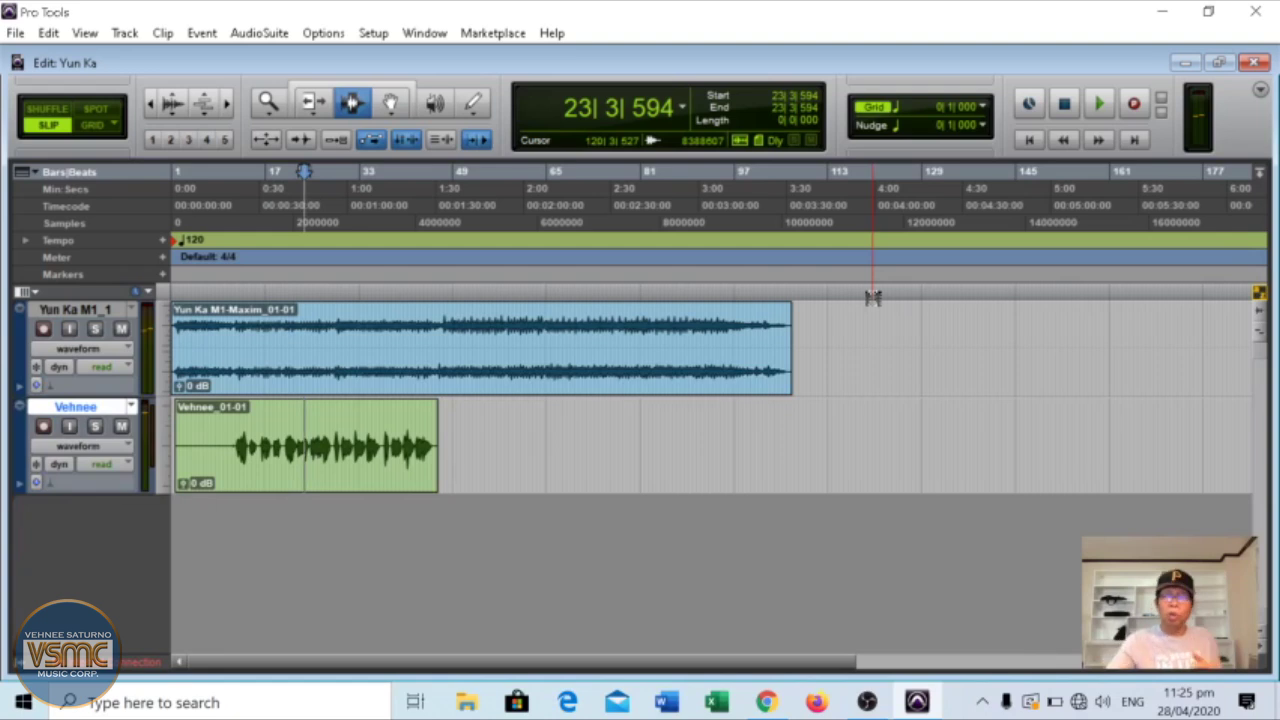
- Return to the Mix window and turn on the HEAT processing for the session
key("ctrl+equal")
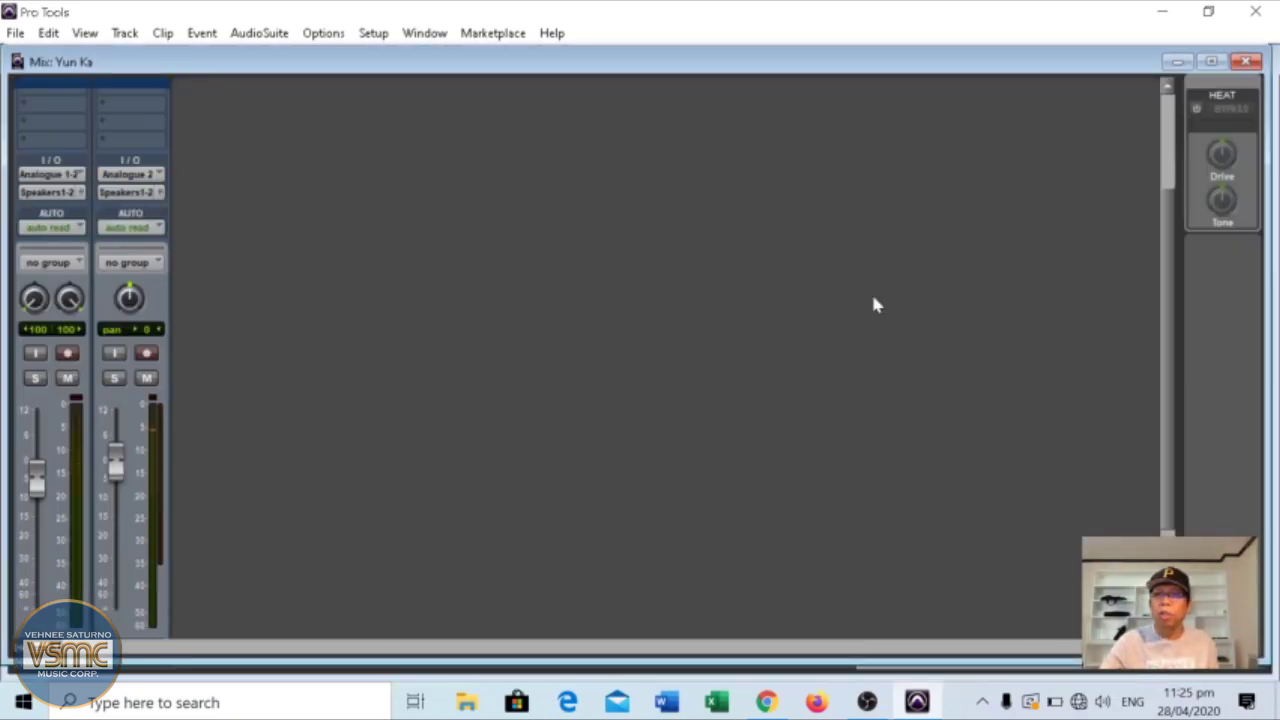
left_click(1198, 110)
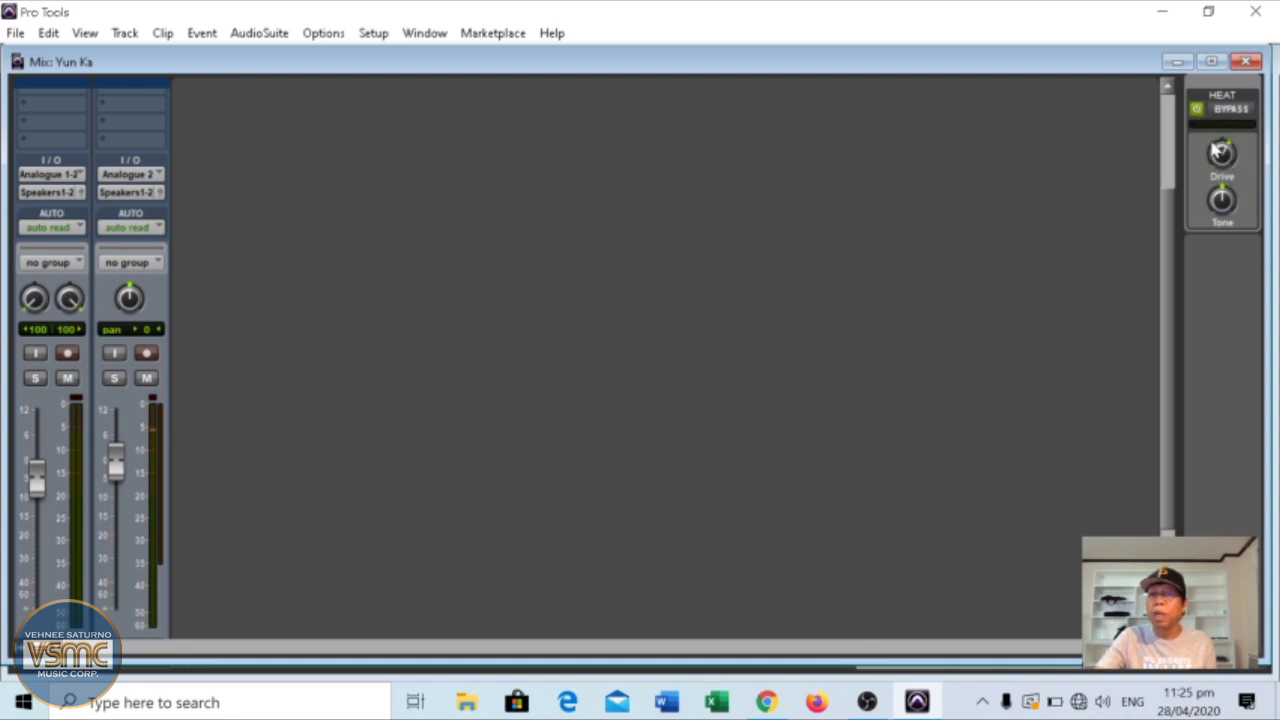